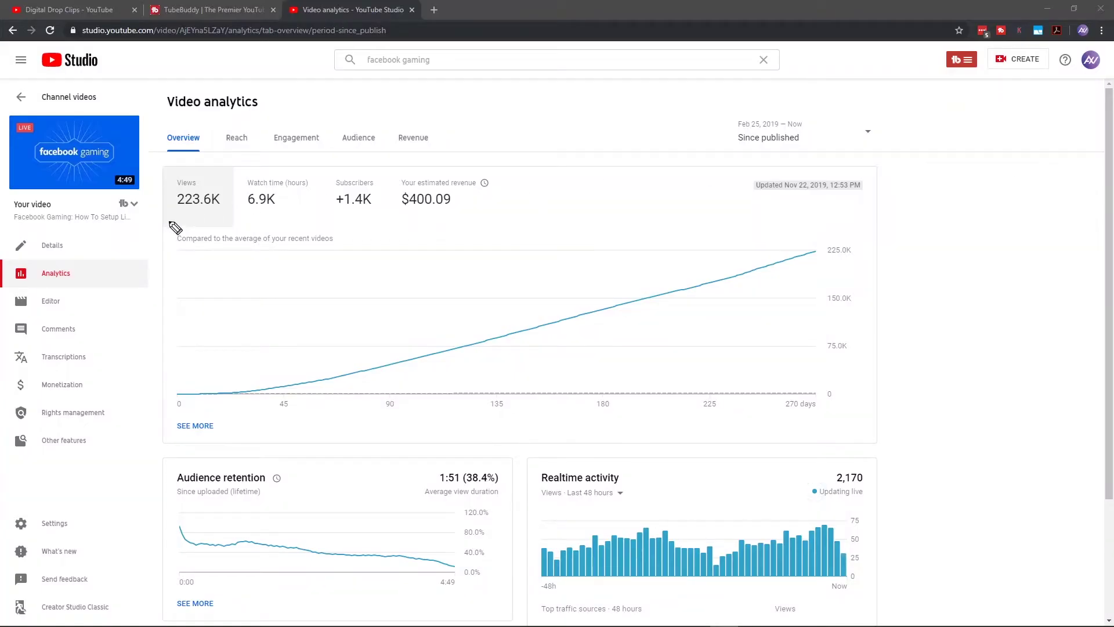
# Annotate the views total and the TubeBuddy access point on the analytics overview, then clear the marks
pyautogui.moveTo(181, 214); pyautogui.dragTo(471, 215)
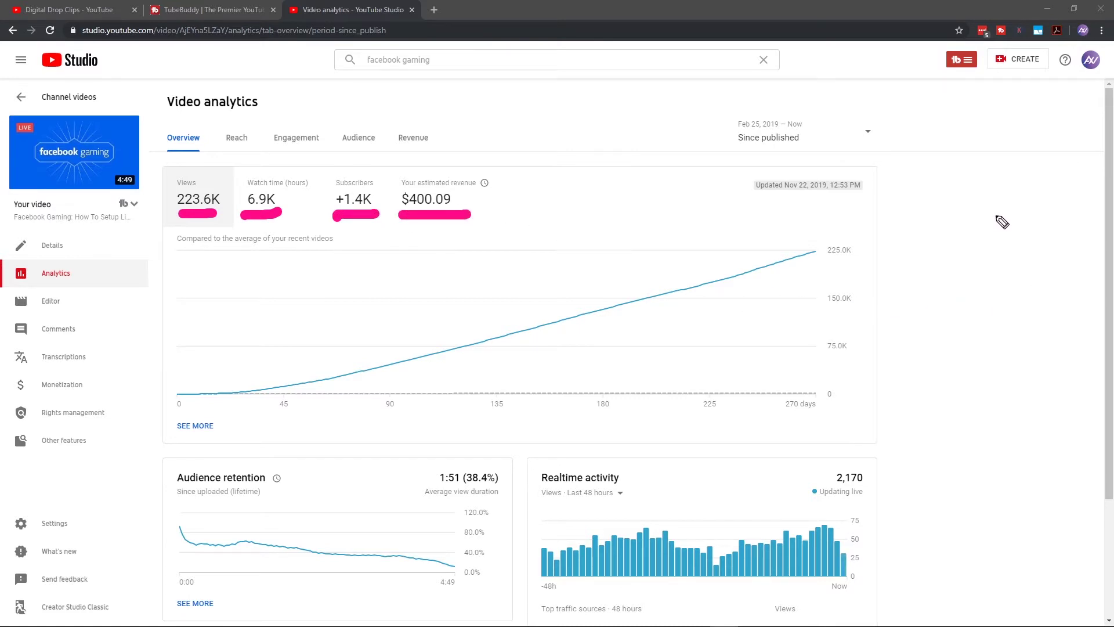
pyautogui.moveTo(940, 80)
pyautogui.mouseDown()
pyautogui.moveTo(976, 80)
pyautogui.moveTo(946, 164)
pyautogui.mouseUp()
pyautogui.moveTo(955, 105)
pyautogui.mouseDown()
pyautogui.moveTo(919, 119)
pyautogui.moveTo(985, 117)
pyautogui.mouseUp()
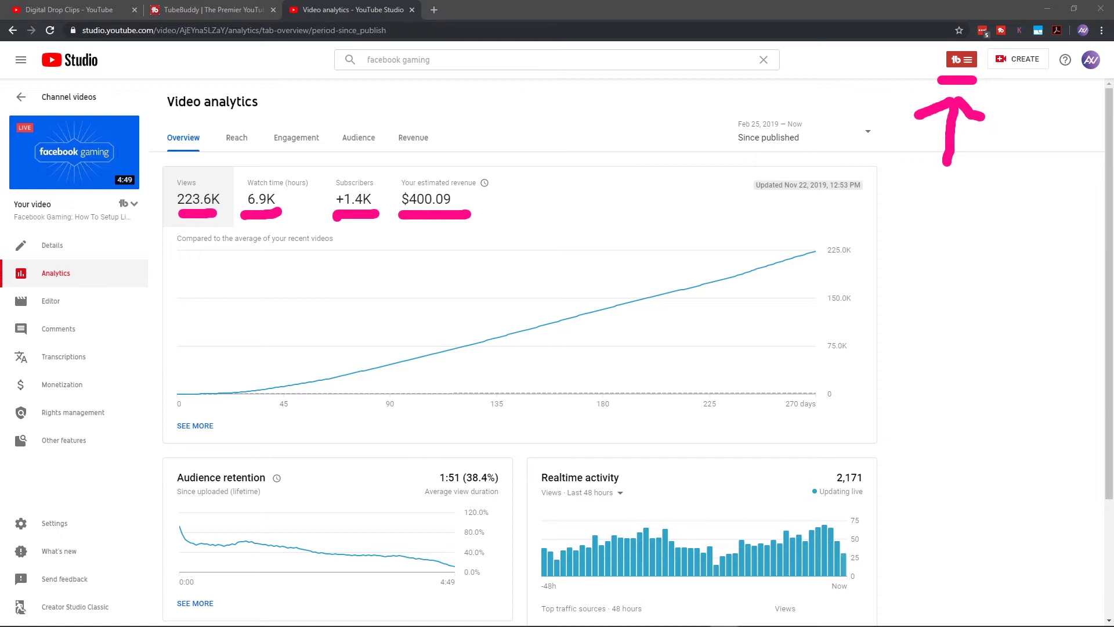
pyautogui.press('Escape')
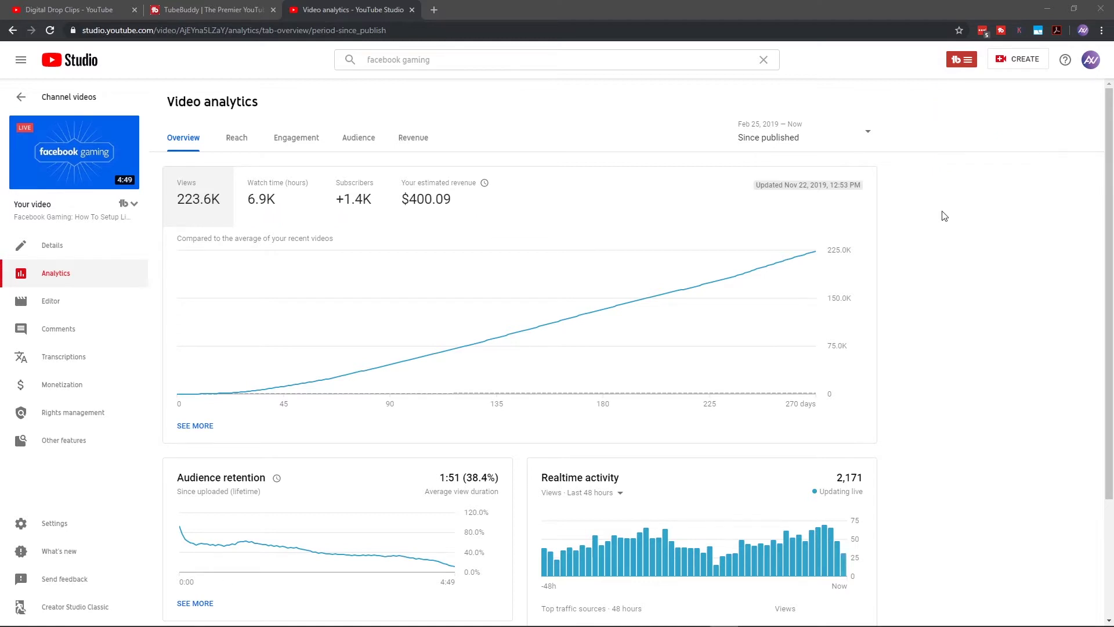
pyautogui.scroll(-2, 944, 228)
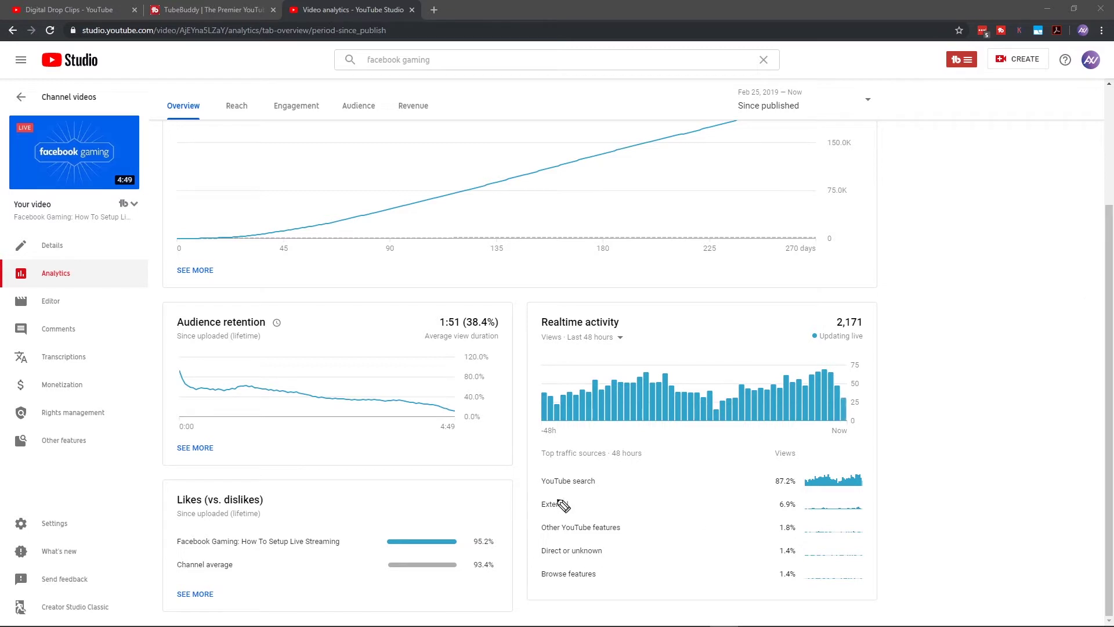
# Circle and arrow the YouTube search traffic source row, then clear the annotations
pyautogui.moveTo(560, 502)
pyautogui.mouseDown()
pyautogui.moveTo(876, 471)
pyautogui.moveTo(557, 508)
pyautogui.mouseUp()
pyautogui.moveTo(979, 417)
pyautogui.mouseDown()
pyautogui.moveTo(934, 464)
pyautogui.moveTo(956, 473)
pyautogui.mouseUp()
pyautogui.moveTo(437, 390); pyautogui.dragTo(507, 455)
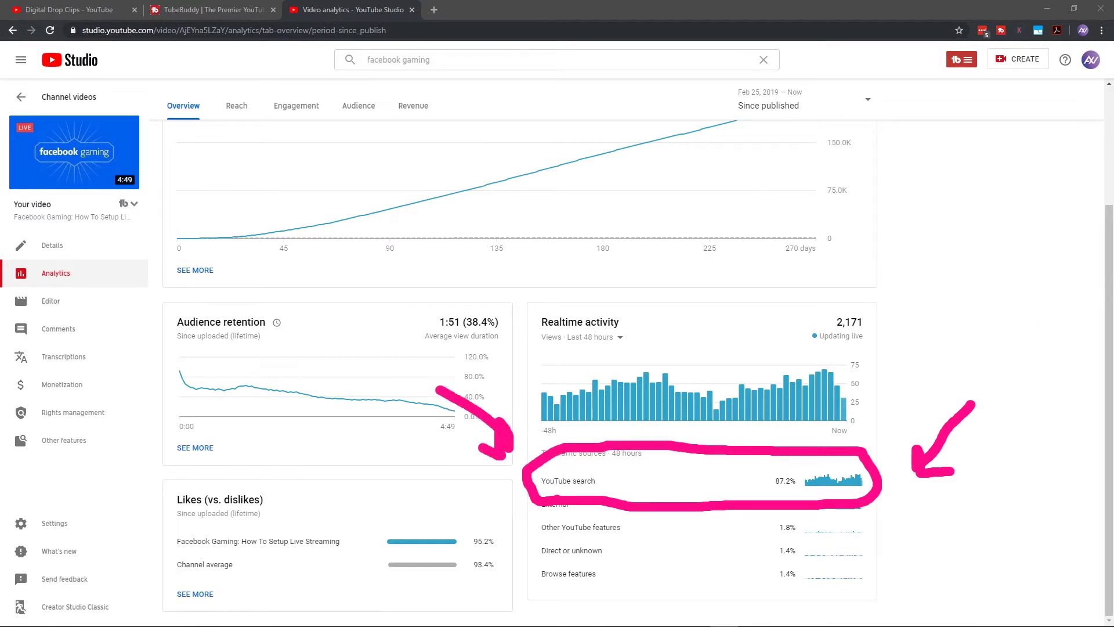
pyautogui.press('Escape')
pyautogui.scroll(2, 885, 278)
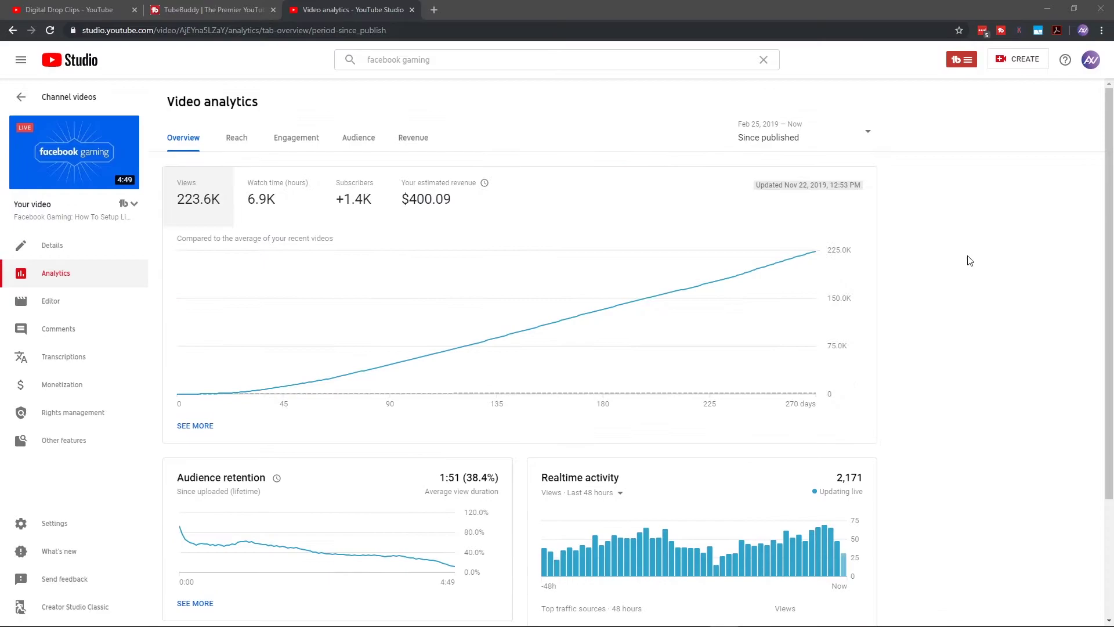
pyautogui.click(202, 7)
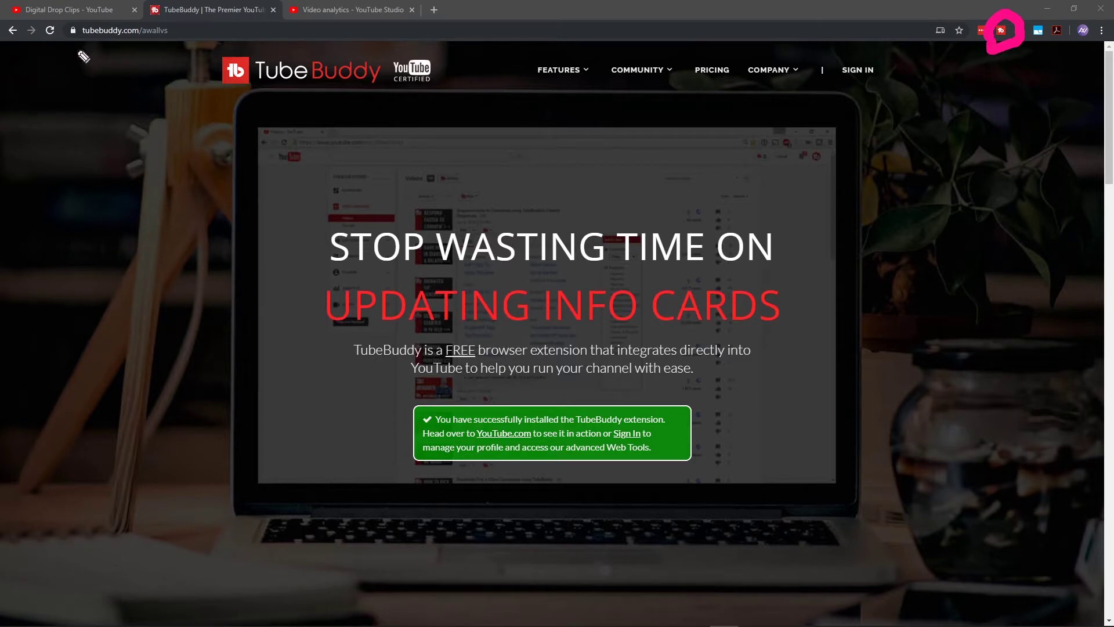
pyautogui.moveTo(69, 50); pyautogui.dragTo(167, 53)
pyautogui.click(186, 32)
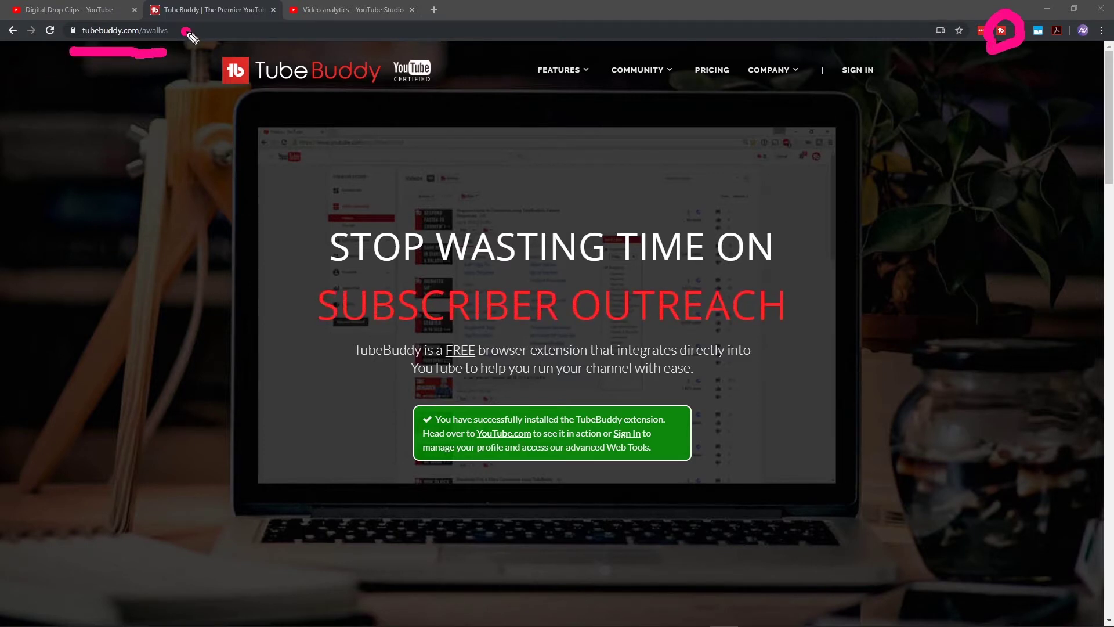
pyautogui.click(226, 32)
pyautogui.click(264, 32)
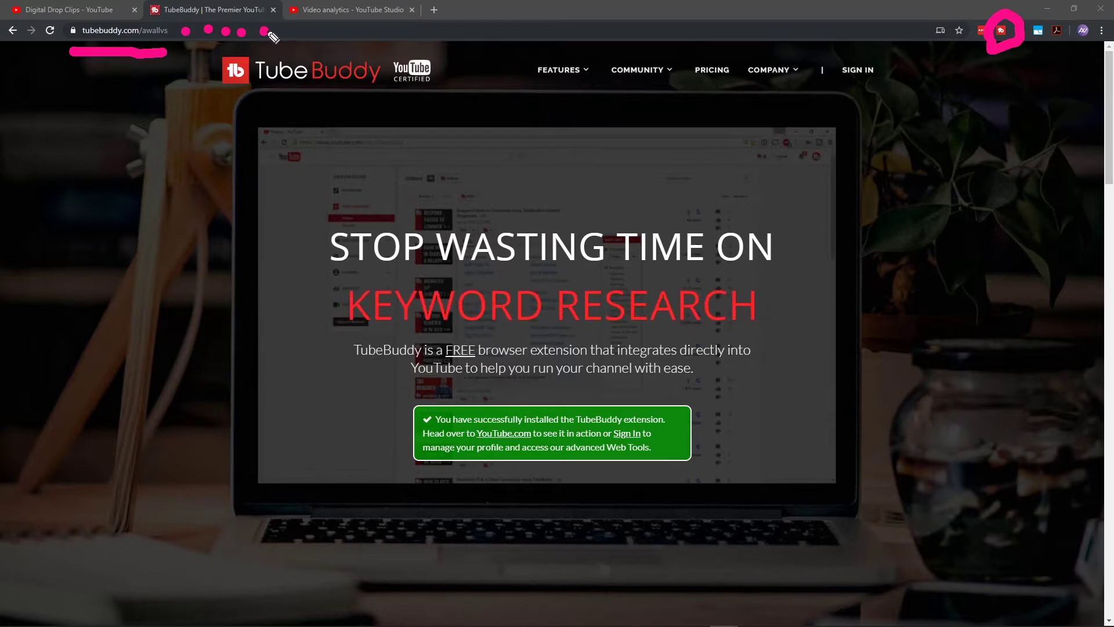
pyautogui.click(328, 31)
pyautogui.click(365, 29)
pyautogui.press('Escape')
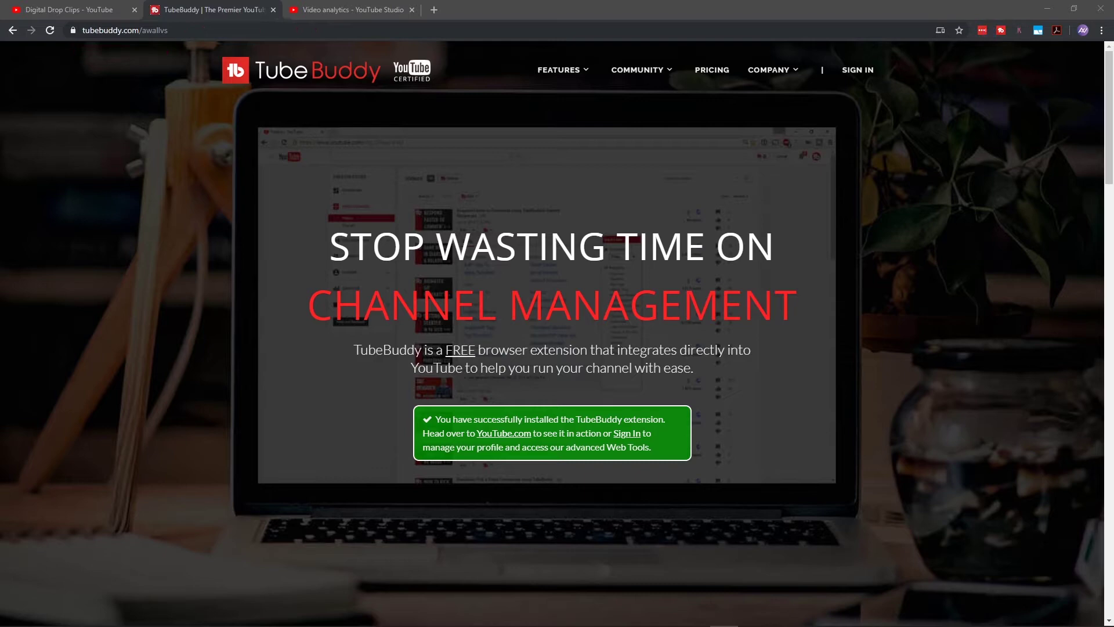
# Return to the YouTube Studio video page and briefly show the TubeBuddy tools menu
pyautogui.click(353, 10)
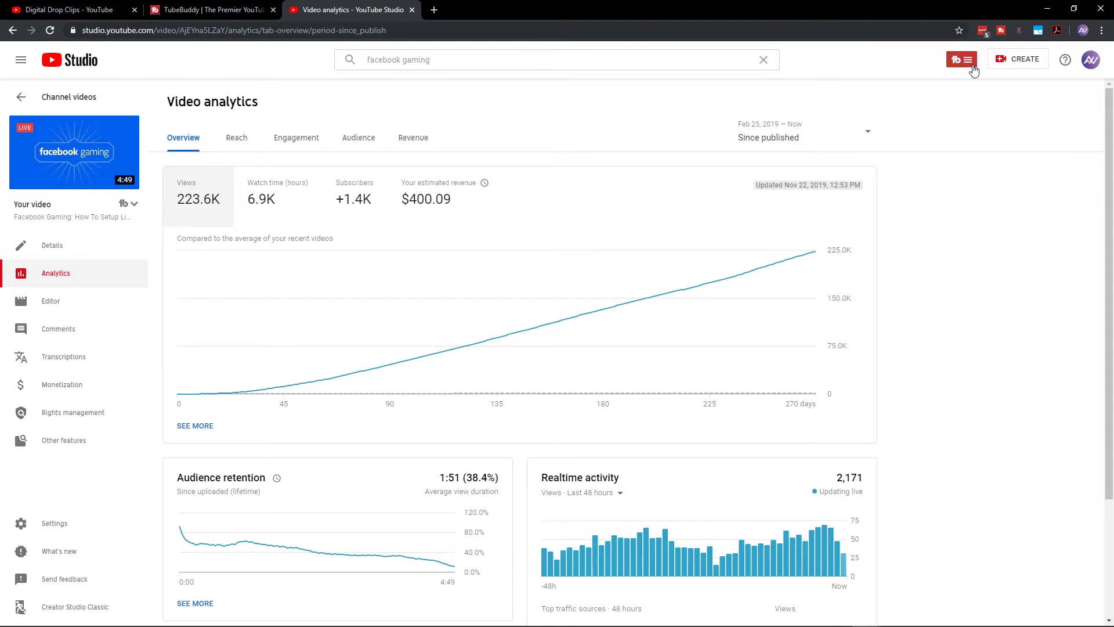
pyautogui.click(964, 61)
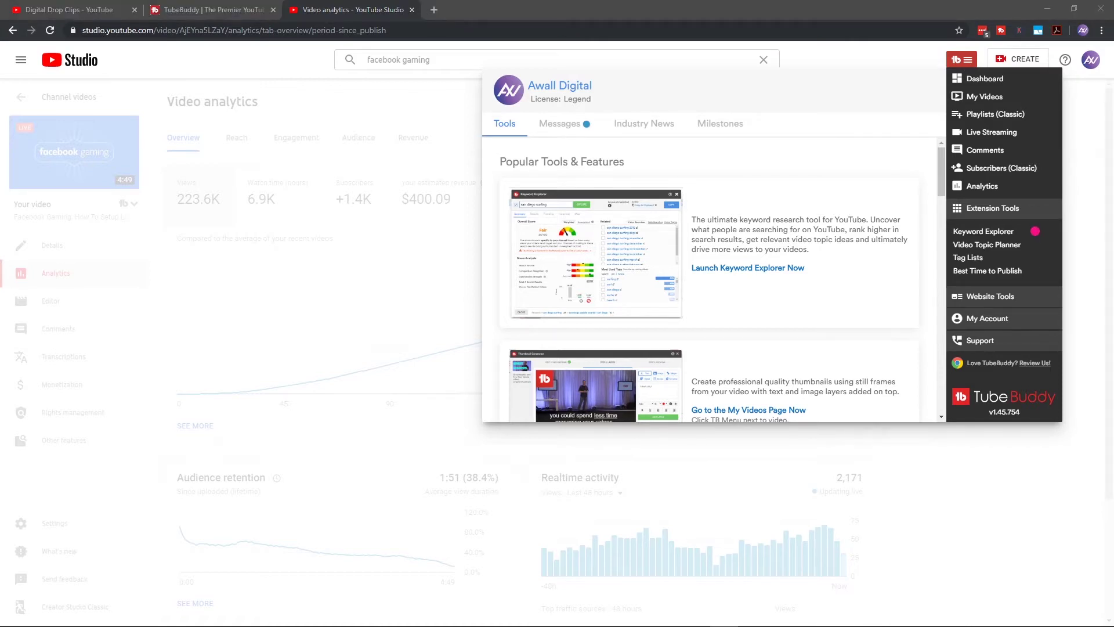
pyautogui.click(985, 545)
# Show the video's details page and mark TubeBuddy's Keyword Explorer in the tag tools section
pyautogui.click(110, 255)
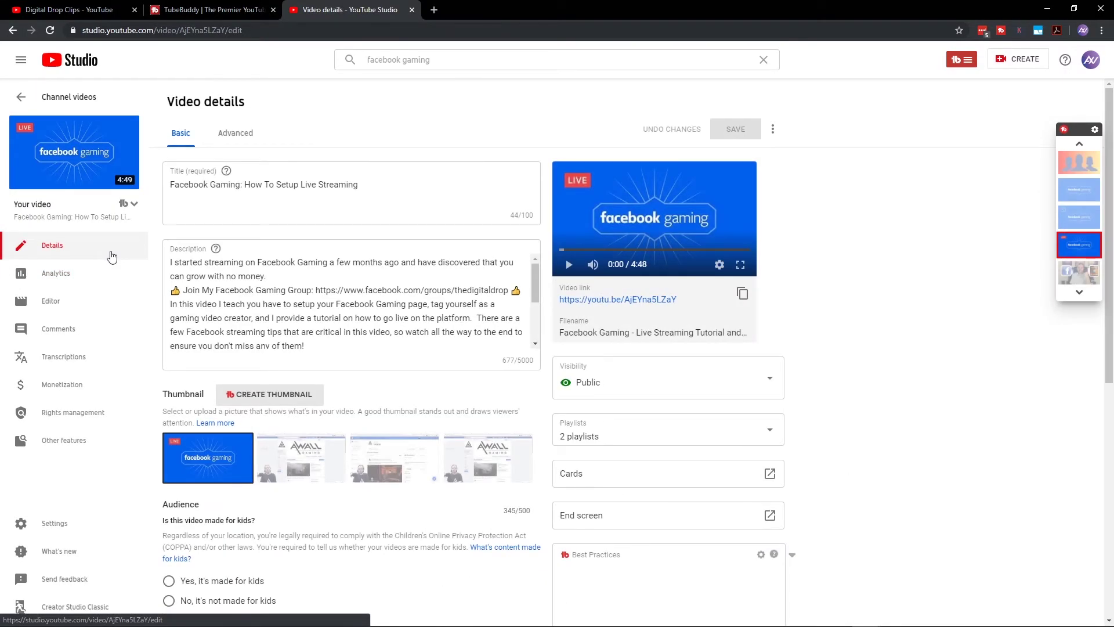
pyautogui.scroll(-1, 555, 222)
pyautogui.scroll(-2, 564, 258)
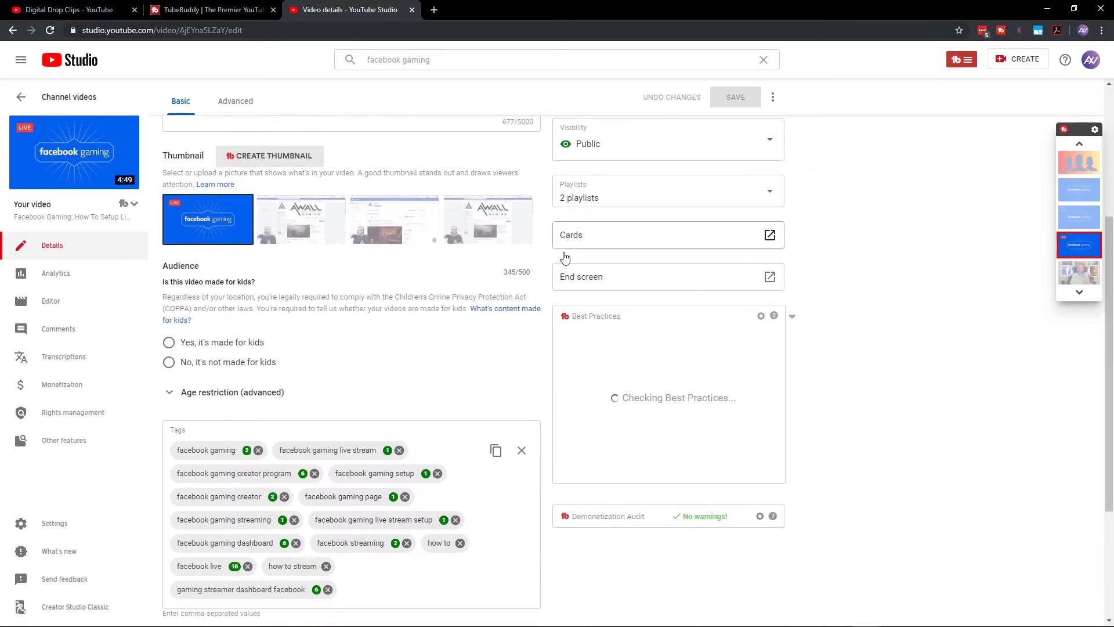
pyautogui.scroll(-1, 565, 258)
pyautogui.scroll(-3, 563, 267)
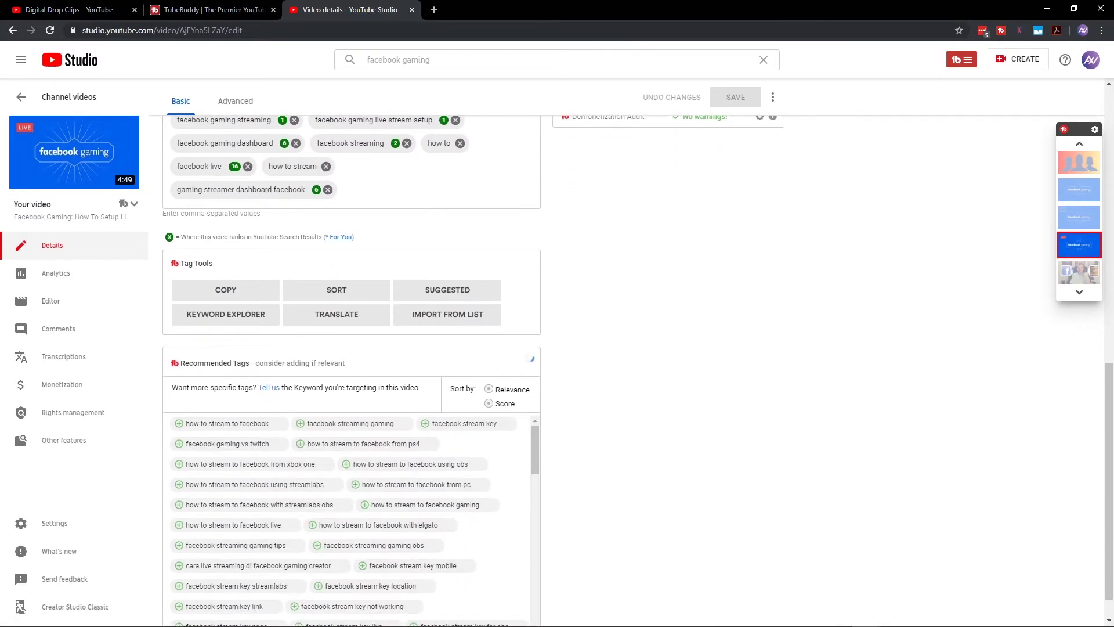
pyautogui.moveTo(164, 327)
pyautogui.mouseDown()
pyautogui.moveTo(339, 250)
pyautogui.moveTo(542, 262)
pyautogui.moveTo(404, 353)
pyautogui.moveTo(166, 349)
pyautogui.moveTo(168, 322)
pyautogui.mouseUp()
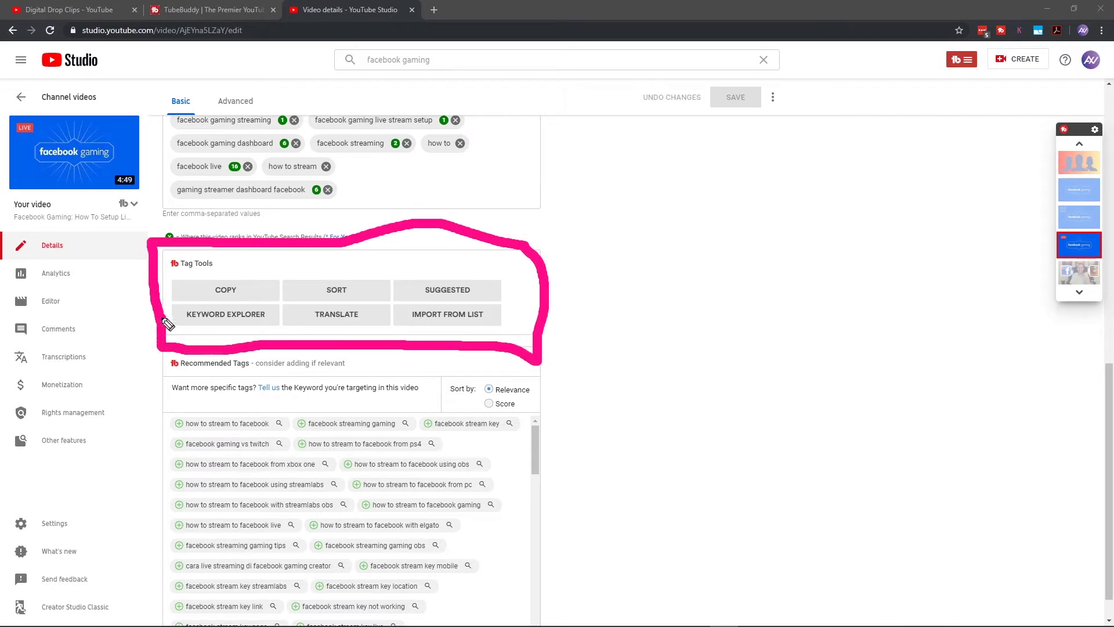
pyautogui.click(174, 313)
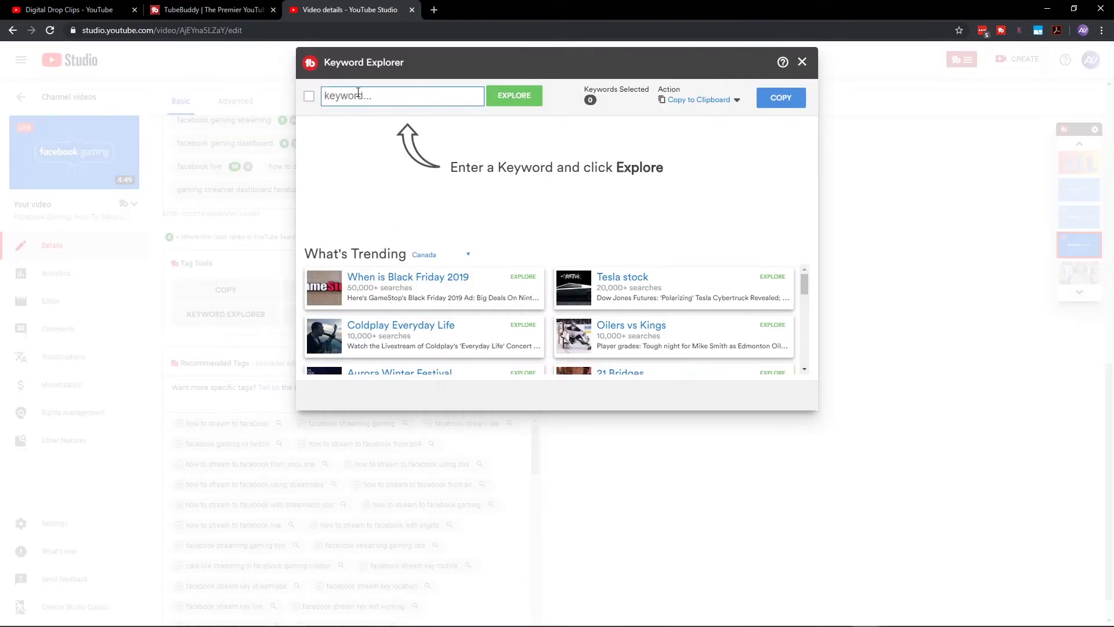
# Run Keyword Explorer on 'facebook gaming', which scores Poor 9/100
pyautogui.click(358, 93)
pyautogui.write('face')
pyautogui.write('book gaming')
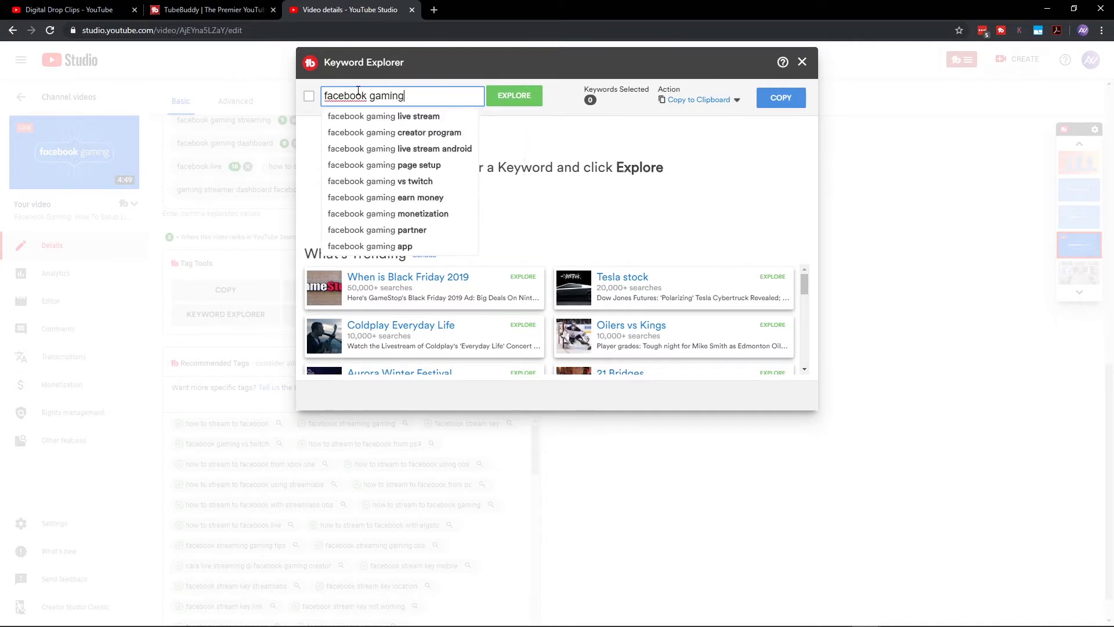
pyautogui.press('Return')
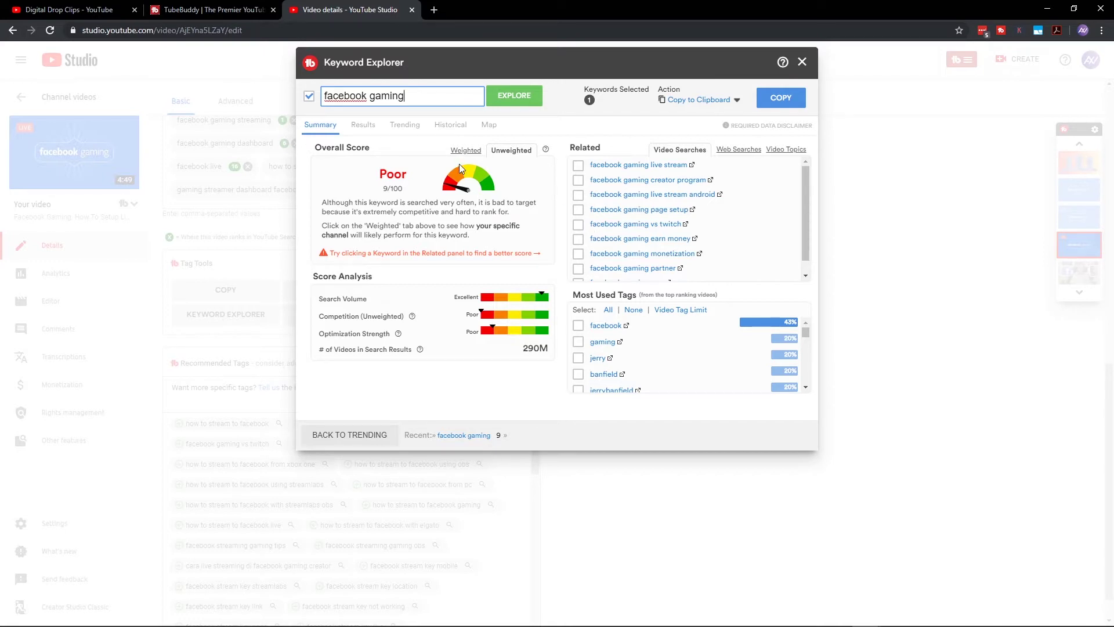
# Mark the Search Volume, Competition, Optimization Strength and 290M video-count rows with their ratings
pyautogui.click(308, 297)
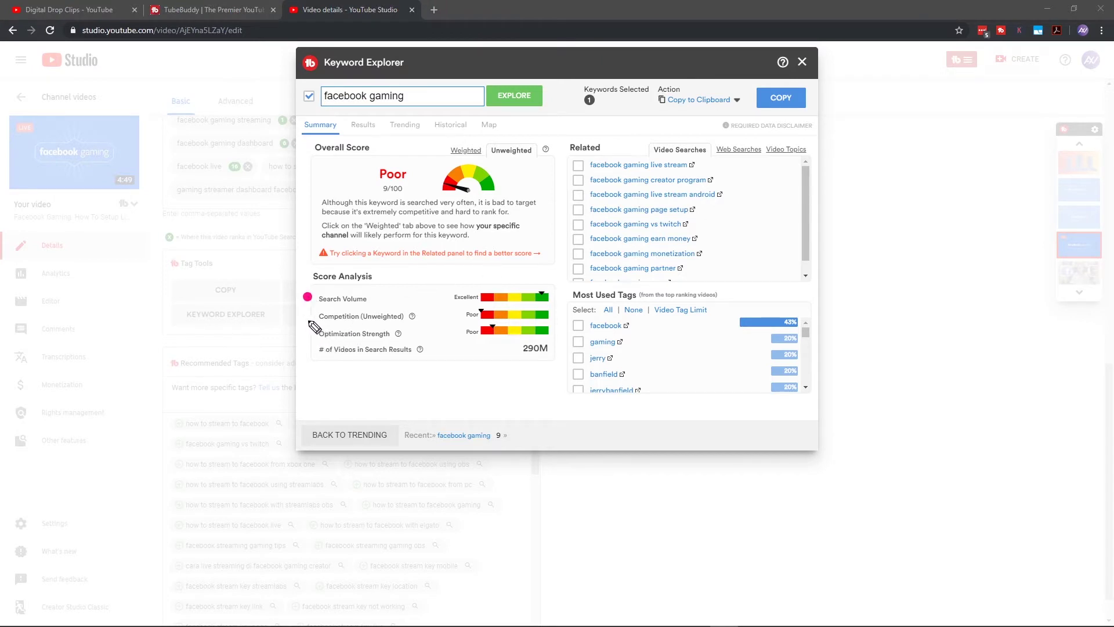
pyautogui.click(307, 315)
pyautogui.click(306, 335)
pyautogui.click(306, 352)
pyautogui.moveTo(548, 297); pyautogui.dragTo(565, 297)
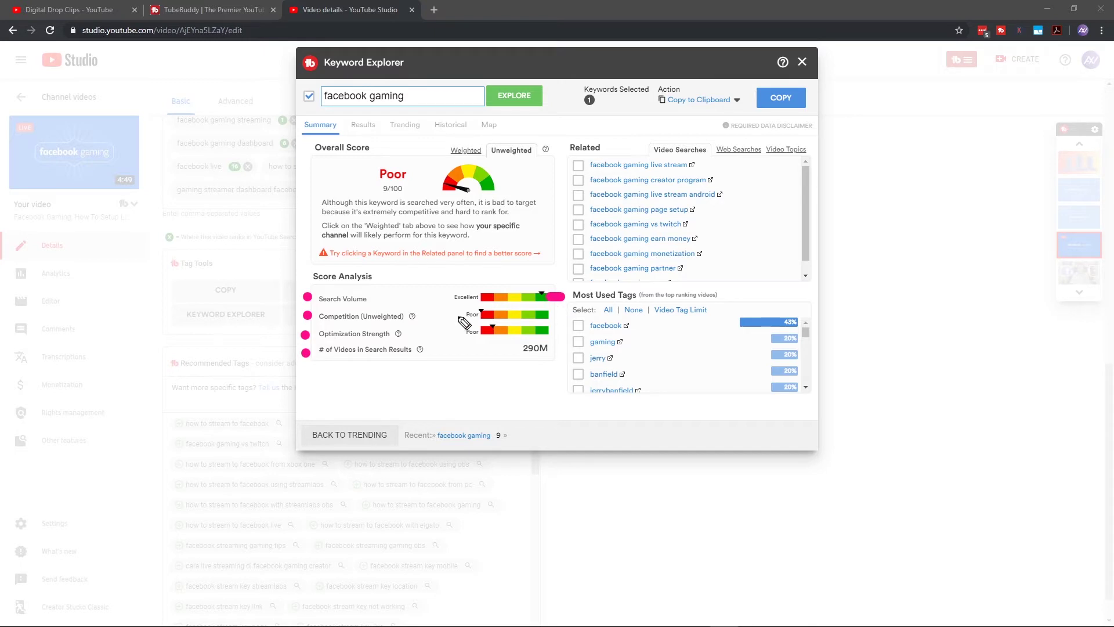
pyautogui.moveTo(462, 315); pyautogui.dragTo(449, 316)
pyautogui.moveTo(556, 332); pyautogui.dragTo(565, 332)
pyautogui.moveTo(552, 348); pyautogui.dragTo(568, 348)
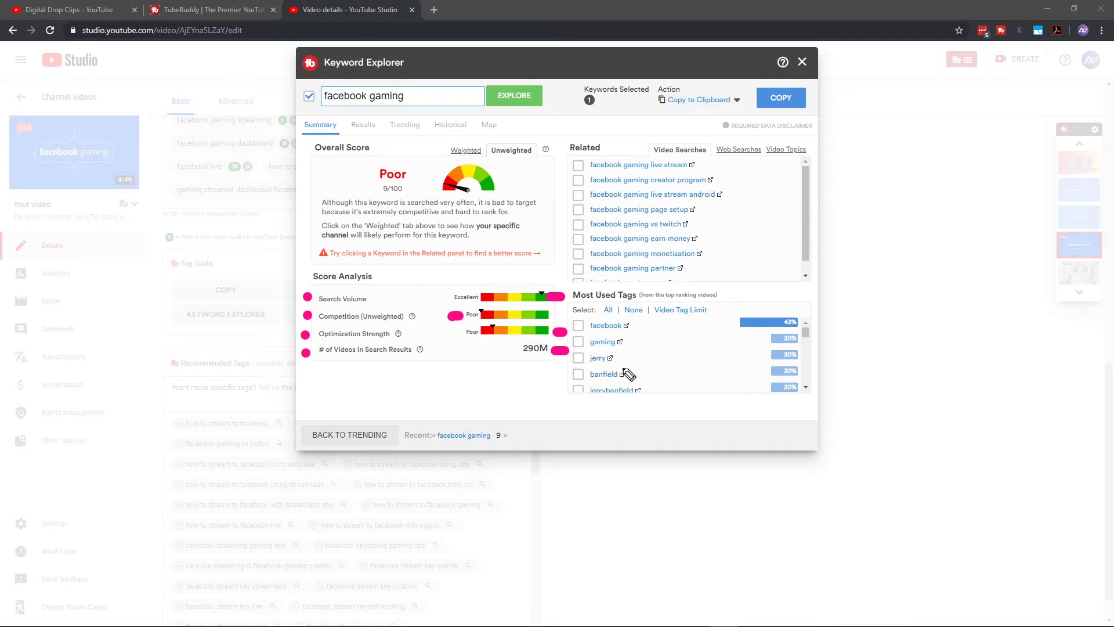
pyautogui.press('Escape')
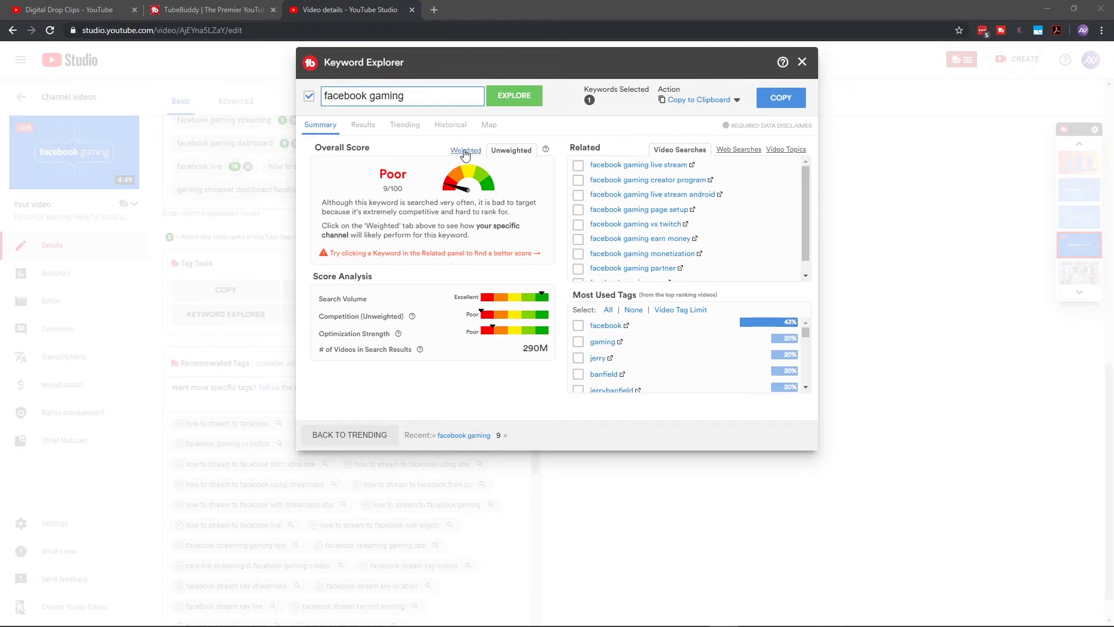
pyautogui.click(465, 153)
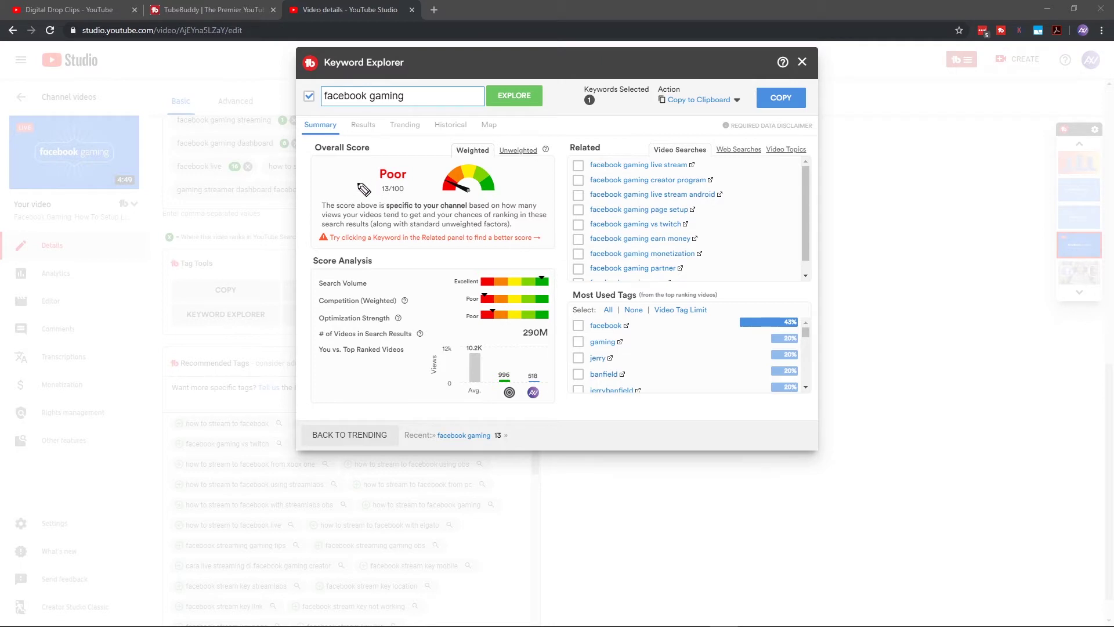
pyautogui.moveTo(359, 183); pyautogui.dragTo(509, 203)
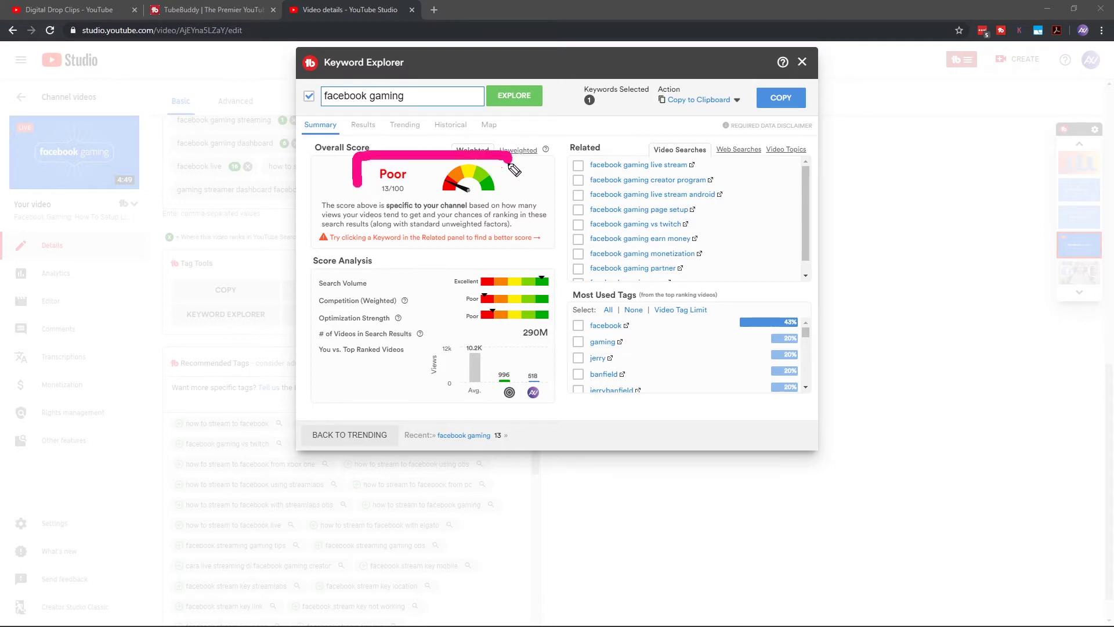
pyautogui.moveTo(509, 202); pyautogui.dragTo(358, 183)
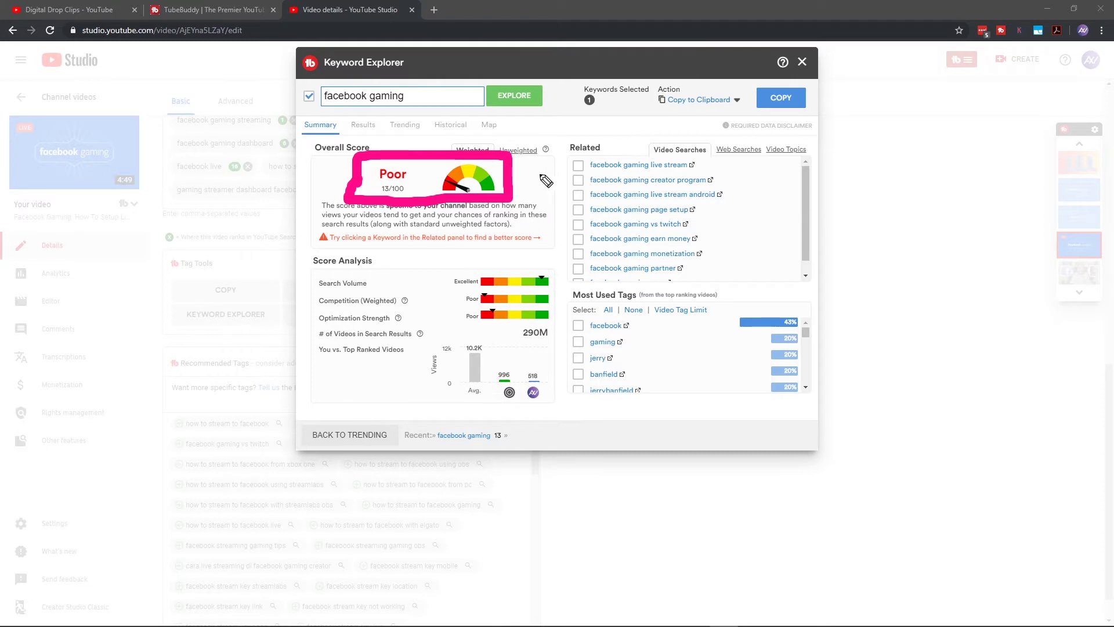
pyautogui.press('Escape')
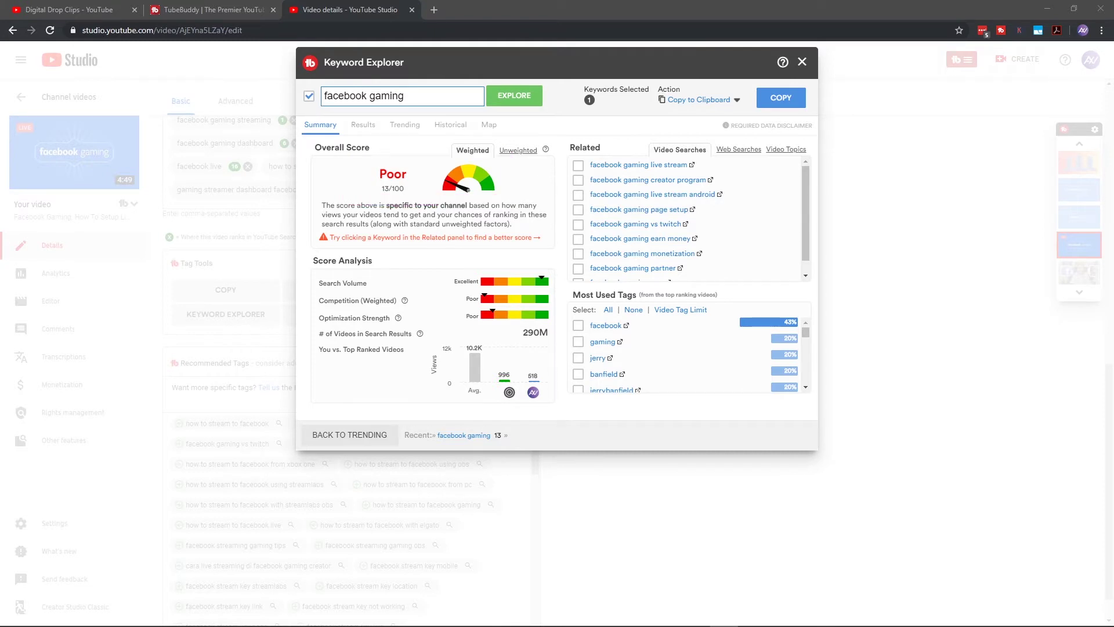
pyautogui.click(523, 150)
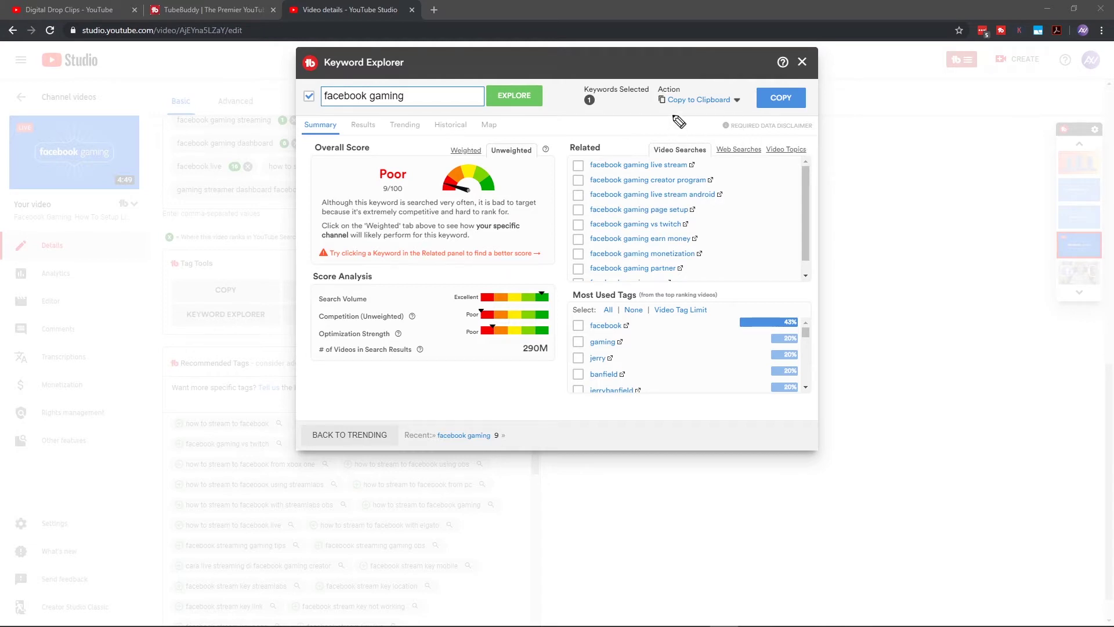
# Annotate the related video searches, web searches and video topics categories, then clear the marks
pyautogui.moveTo(672, 129); pyautogui.dragTo(672, 116)
pyautogui.click(642, 147)
pyautogui.click(734, 116)
pyautogui.moveTo(735, 116); pyautogui.dragTo(735, 132)
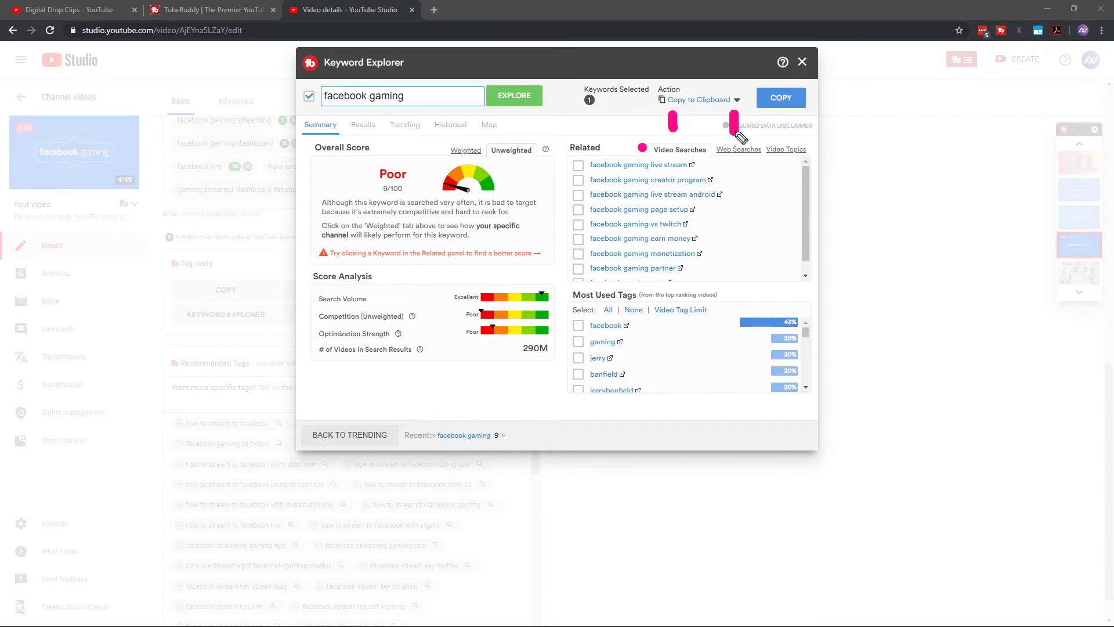
pyautogui.click(710, 148)
pyautogui.moveTo(816, 150); pyautogui.dragTo(928, 150)
pyautogui.moveTo(819, 150)
pyautogui.mouseDown()
pyautogui.moveTo(848, 131)
pyautogui.moveTo(842, 172)
pyautogui.mouseUp()
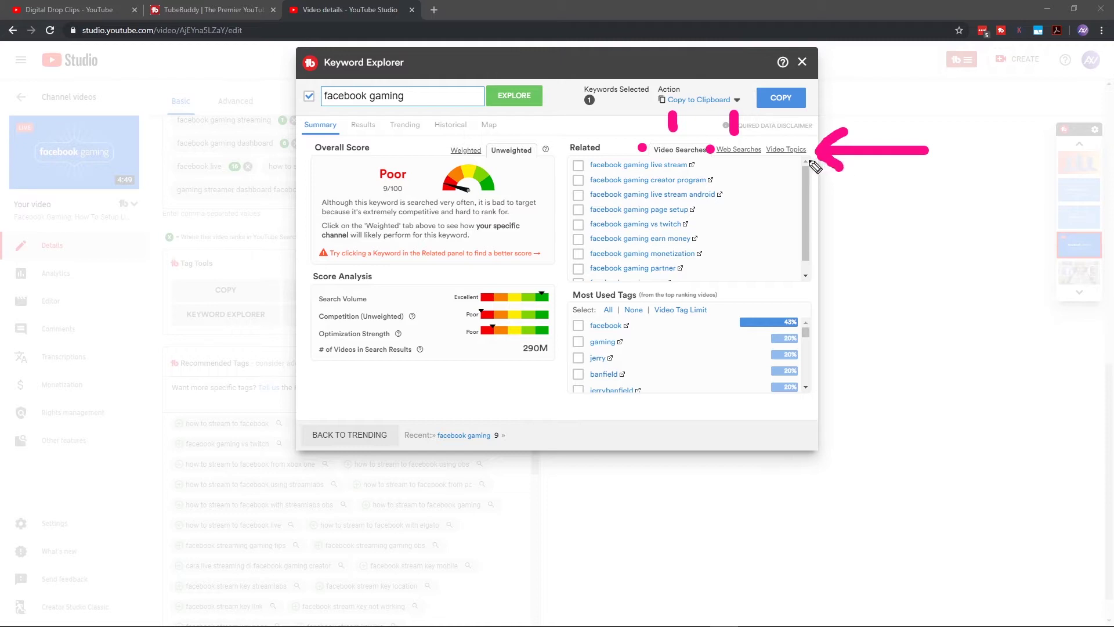
pyautogui.press('Escape')
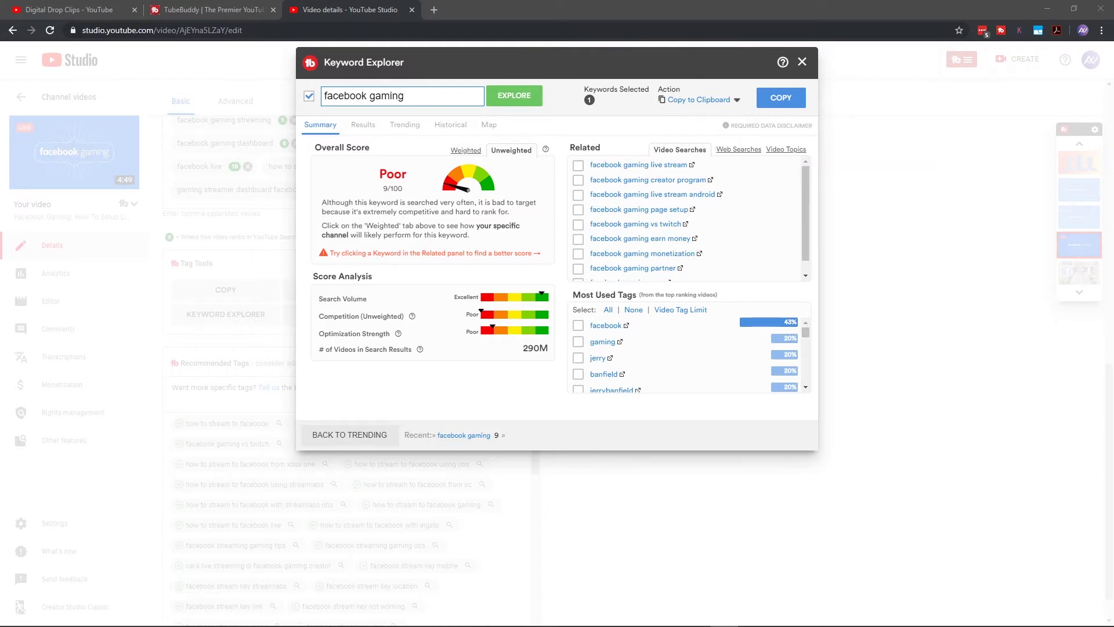
# Show the related video topic suggestions for facebook gaming
pyautogui.click(793, 154)
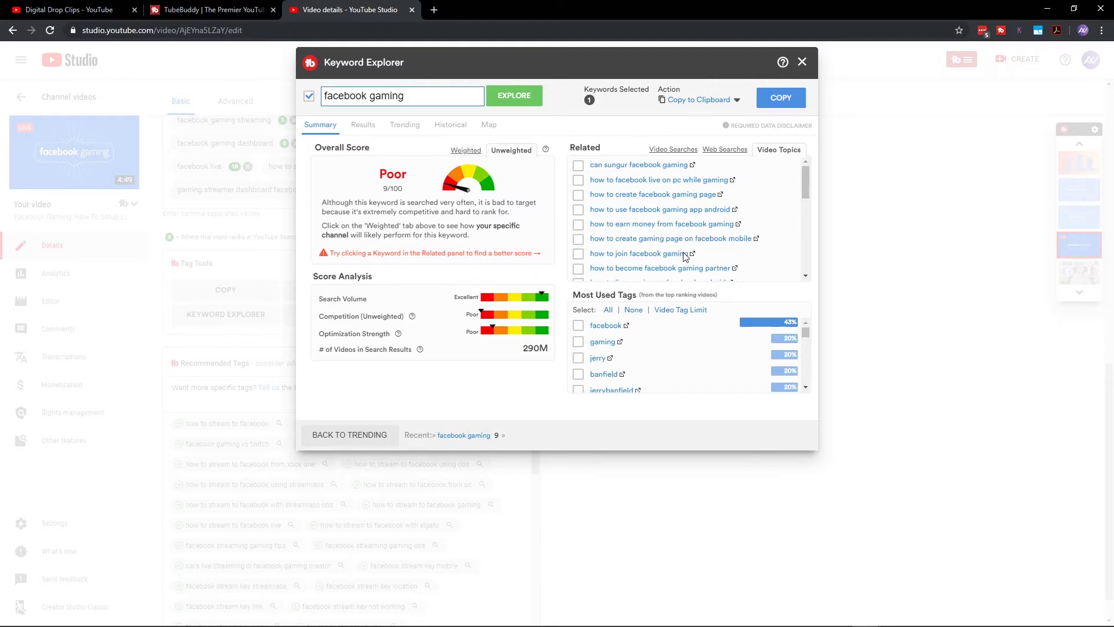
# Explore 'how to join facebook gaming' (Fair 34/100), return, then explore 'what is facebook gaming'
pyautogui.click(684, 255)
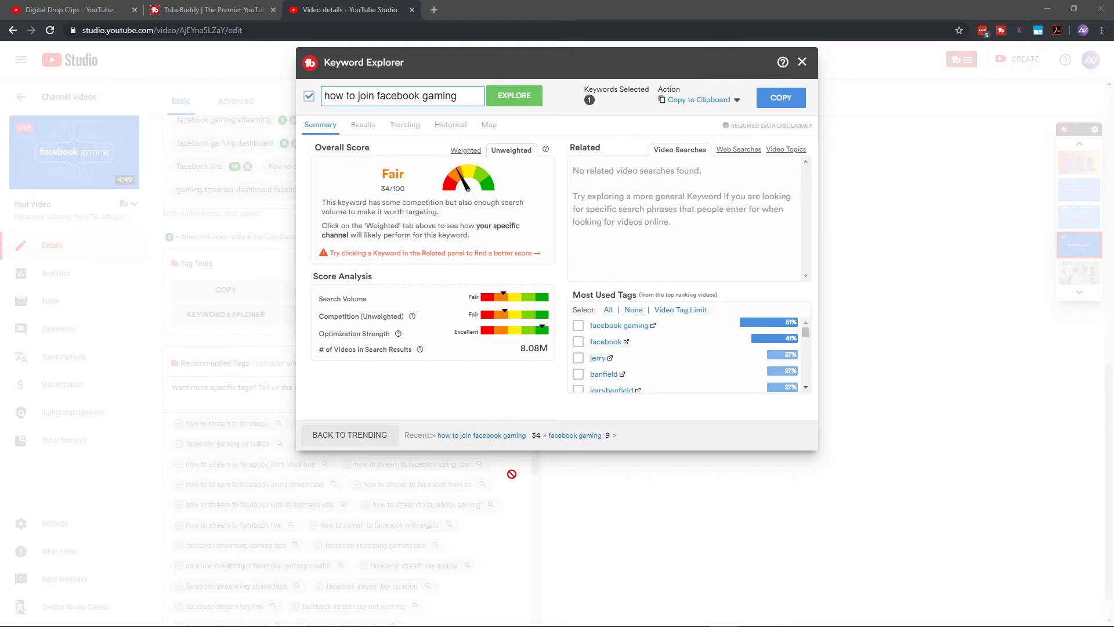
pyautogui.click(589, 441)
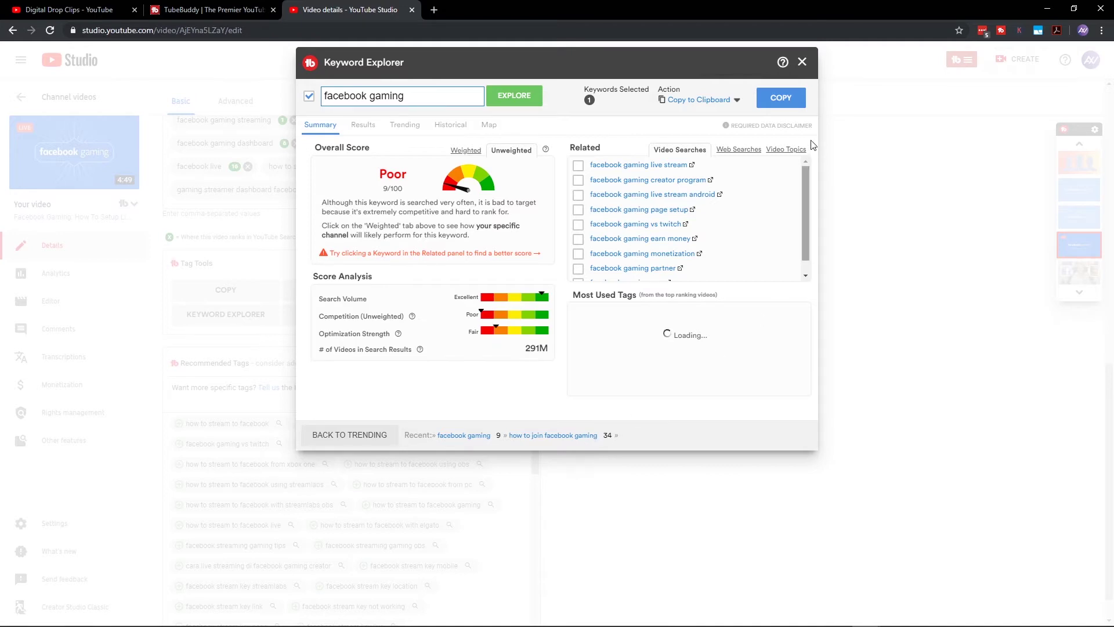
pyautogui.click(794, 154)
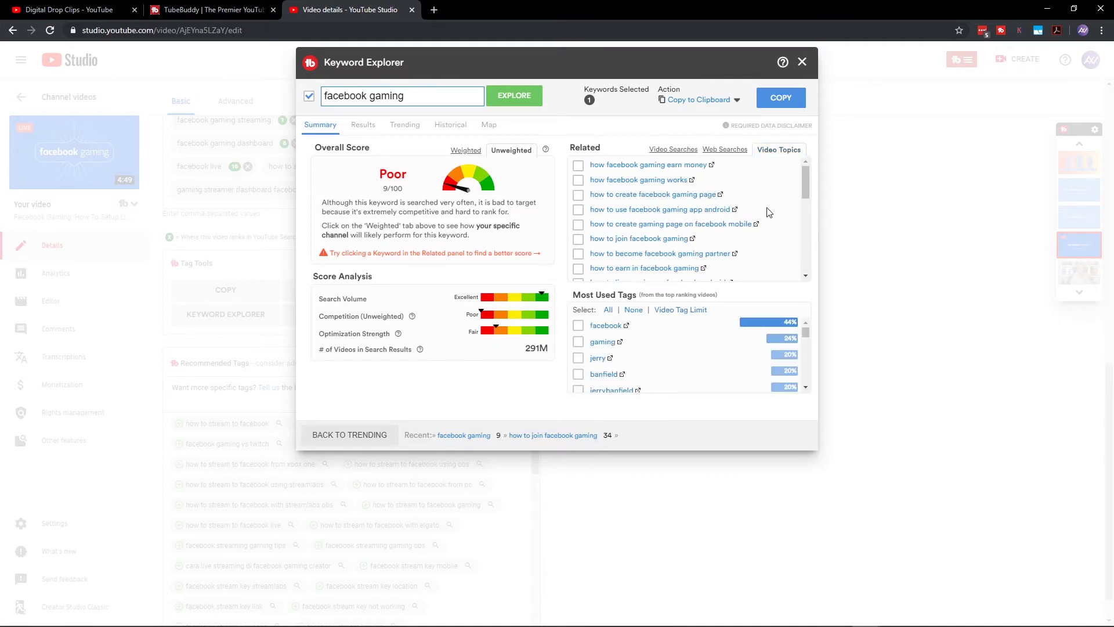
pyautogui.scroll(-1, 767, 212)
pyautogui.scroll(-1, 768, 212)
pyautogui.scroll(-1, 768, 212)
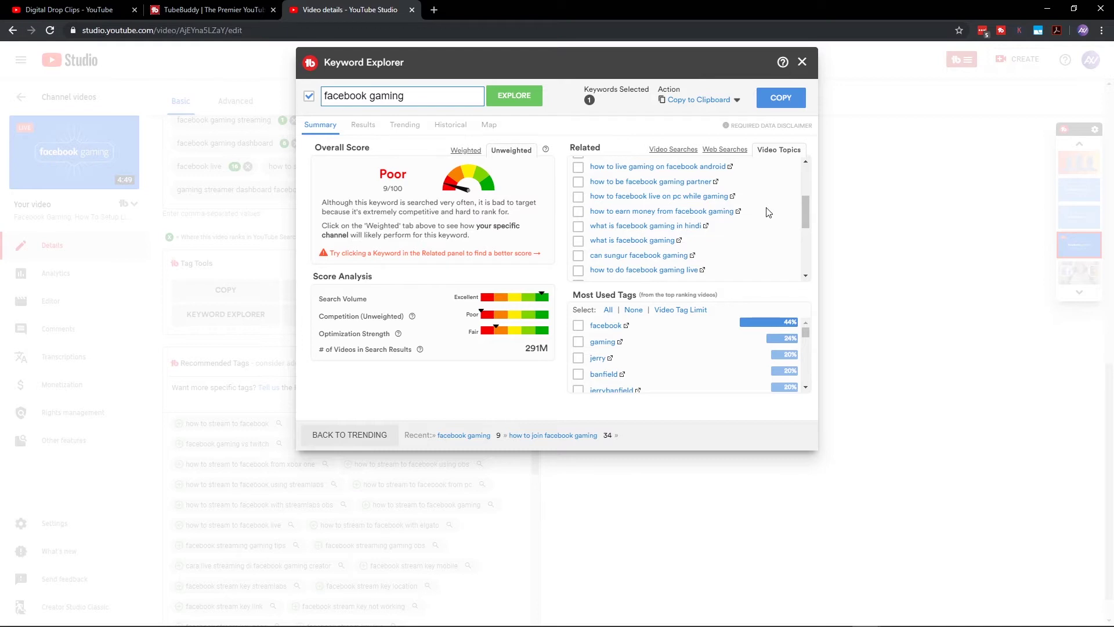
pyautogui.click(661, 244)
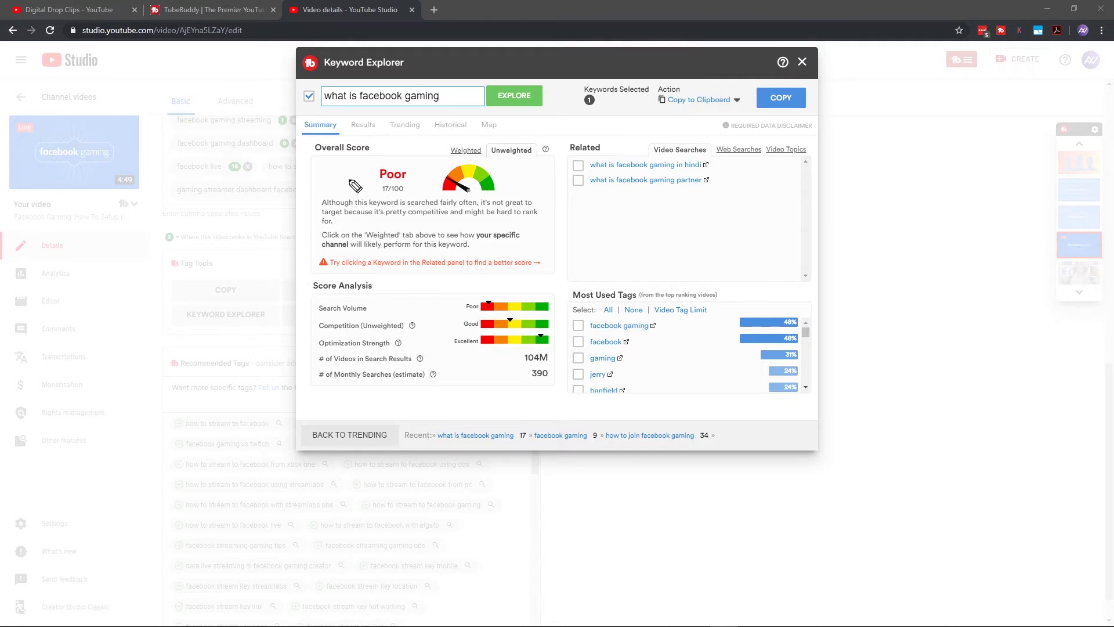
# Mark the video topics category, the Poor 17/100 score and the three score analysis measures
pyautogui.moveTo(818, 153); pyautogui.dragTo(908, 153)
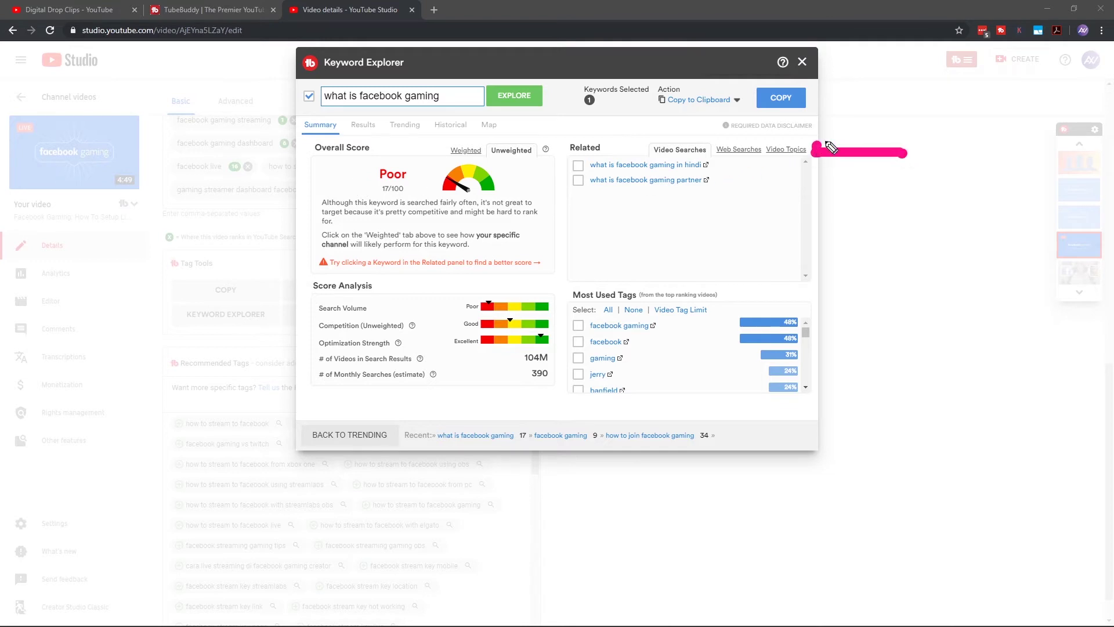
pyautogui.moveTo(839, 139)
pyautogui.mouseDown()
pyautogui.moveTo(820, 159)
pyautogui.moveTo(838, 176)
pyautogui.mouseUp()
pyautogui.moveTo(326, 174); pyautogui.dragTo(361, 174)
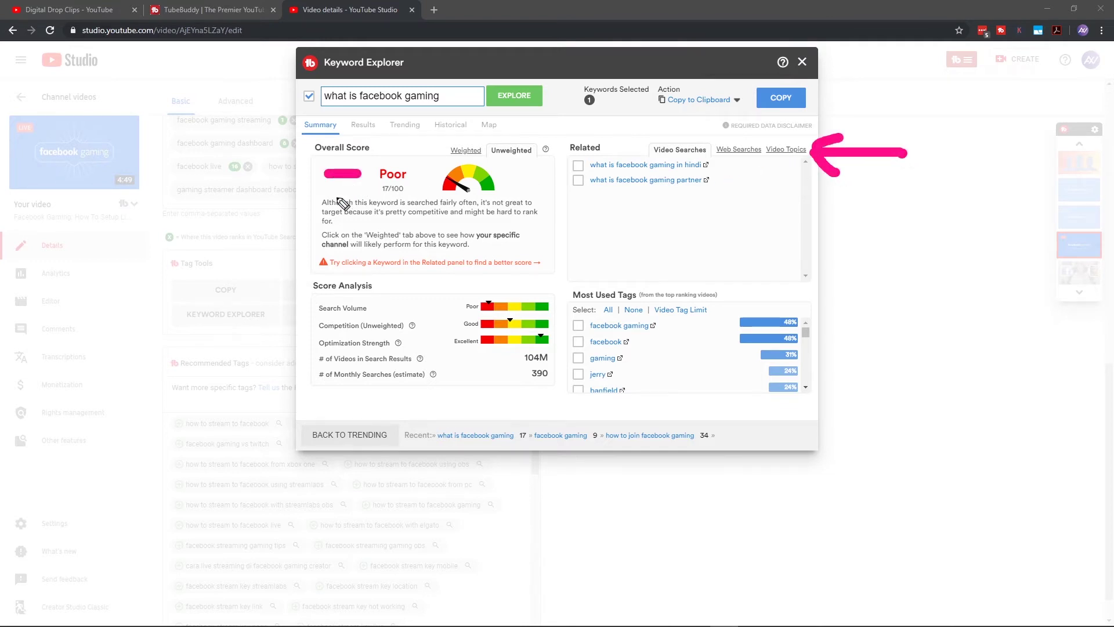
pyautogui.moveTo(293, 306)
pyautogui.mouseDown()
pyautogui.moveTo(312, 306)
pyautogui.moveTo(332, 359)
pyautogui.moveTo(325, 377)
pyautogui.mouseUp()
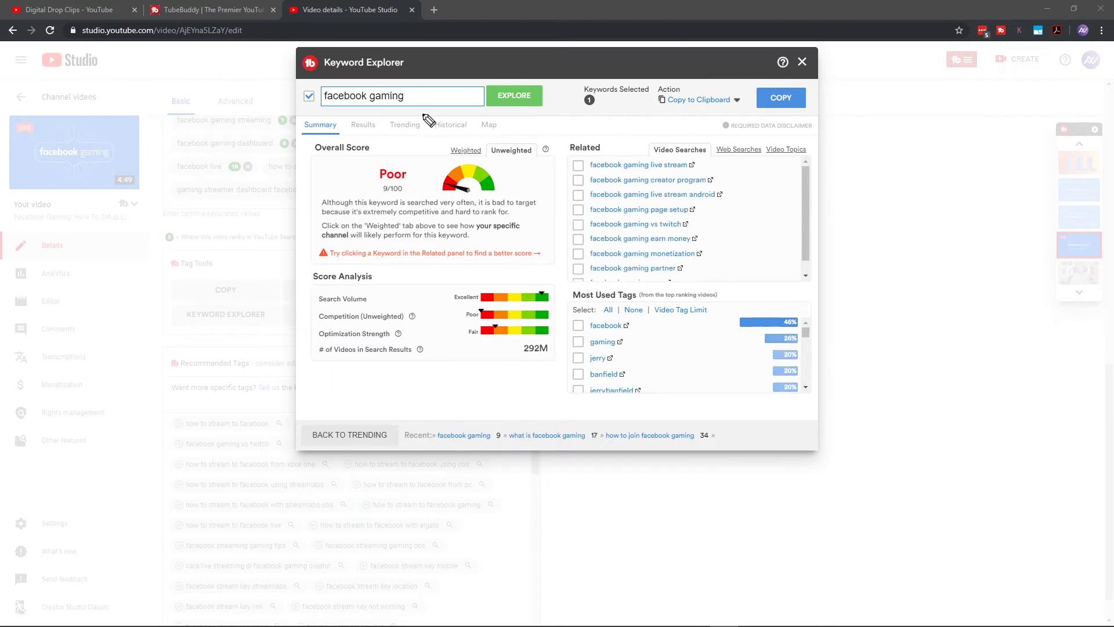
# Check the related web searches, then explore 'facebook gaming vs twitch', scoring Poor 18/100
pyautogui.moveTo(419, 94); pyautogui.dragTo(448, 95)
pyautogui.press('Escape')
pyautogui.click(736, 151)
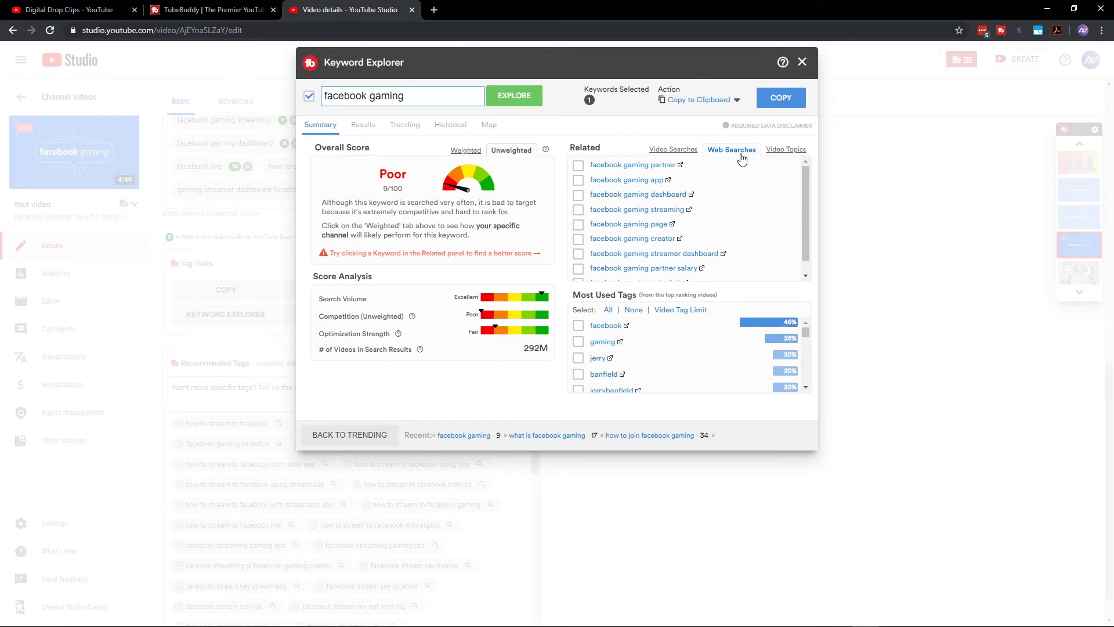
pyautogui.click(683, 154)
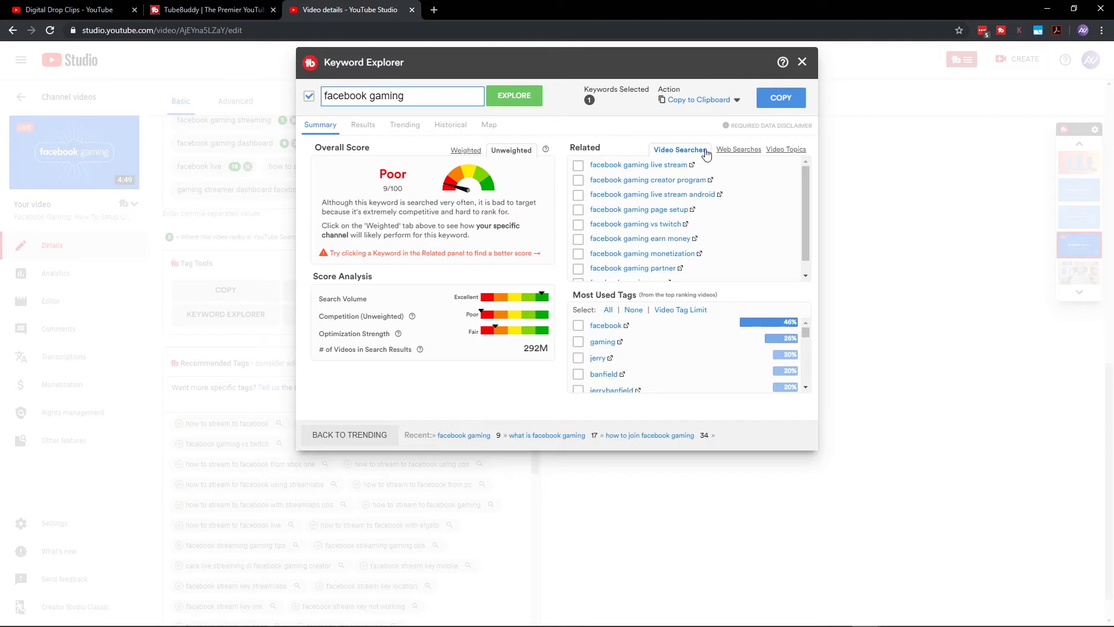
pyautogui.click(675, 231)
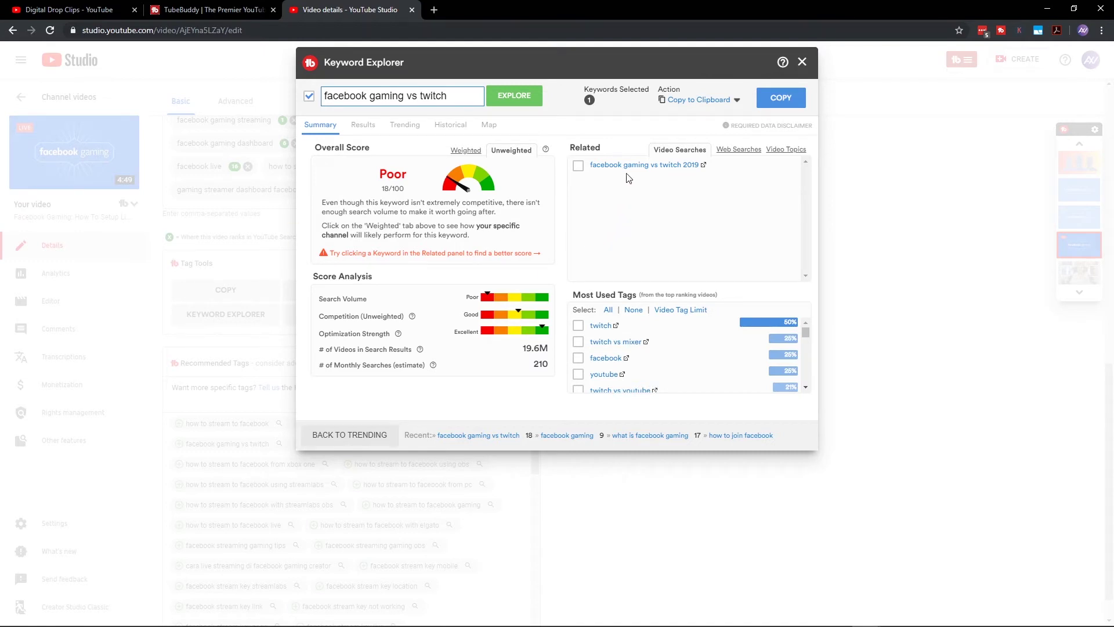
# Explore 'facebook gaming vs twitch 2019', box its Fair 38/100 score and underline the keyword
pyautogui.click(676, 169)
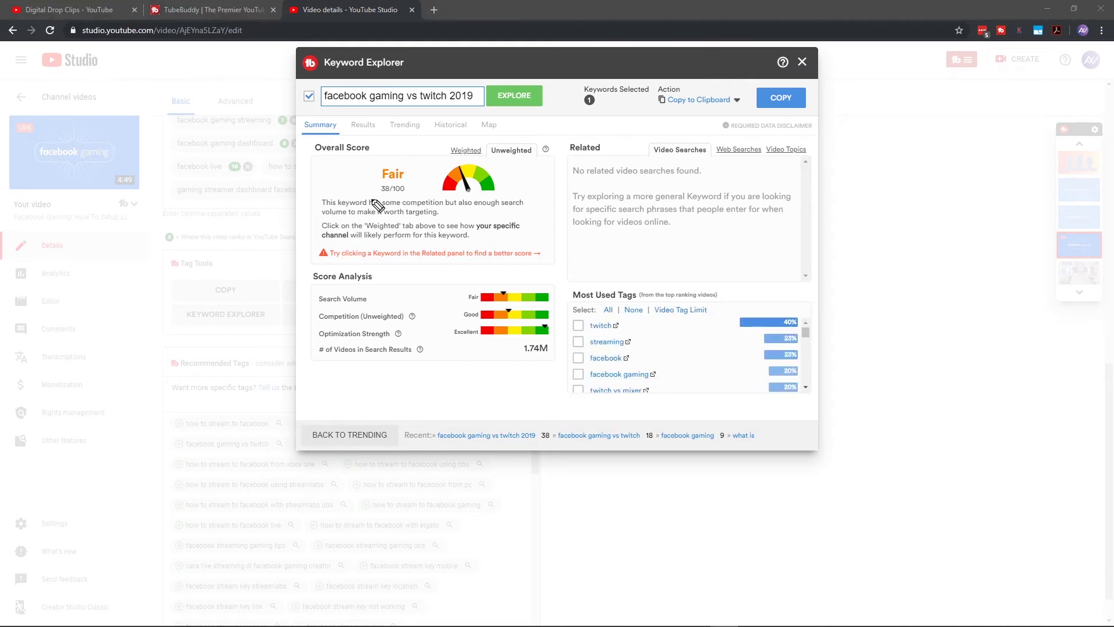
pyautogui.moveTo(374, 197)
pyautogui.mouseDown()
pyautogui.moveTo(448, 169)
pyautogui.moveTo(442, 216)
pyautogui.moveTo(373, 209)
pyautogui.mouseUp()
pyautogui.moveTo(324, 112); pyautogui.dragTo(482, 107)
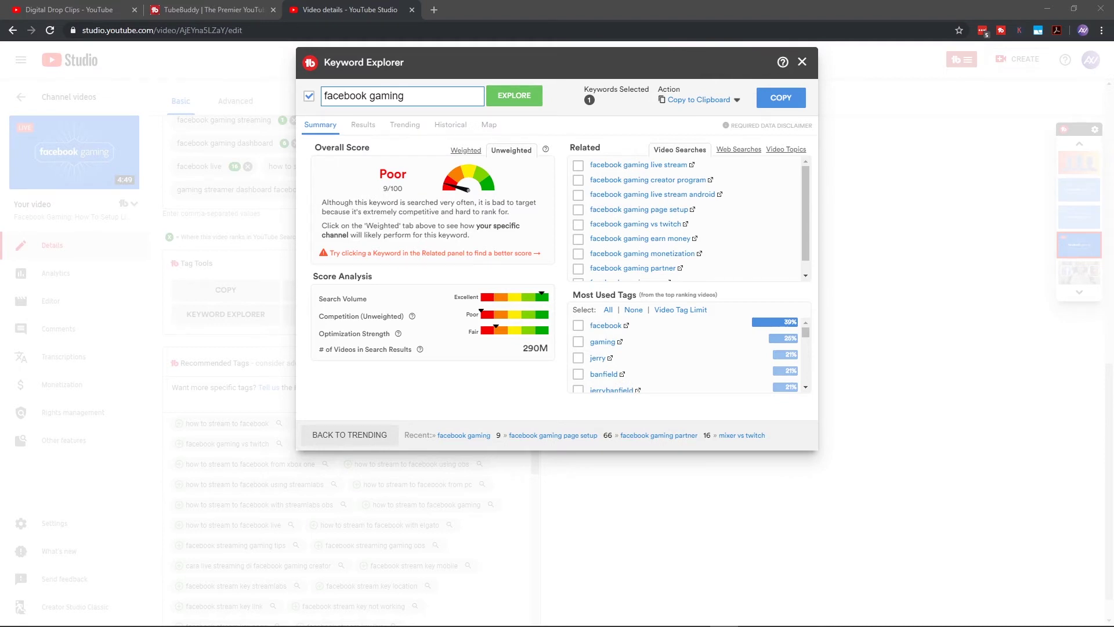
# Show the Results view listing top-ranking search results for facebook gaming
pyautogui.moveTo(353, 135); pyautogui.dragTo(374, 137)
pyautogui.click(363, 125)
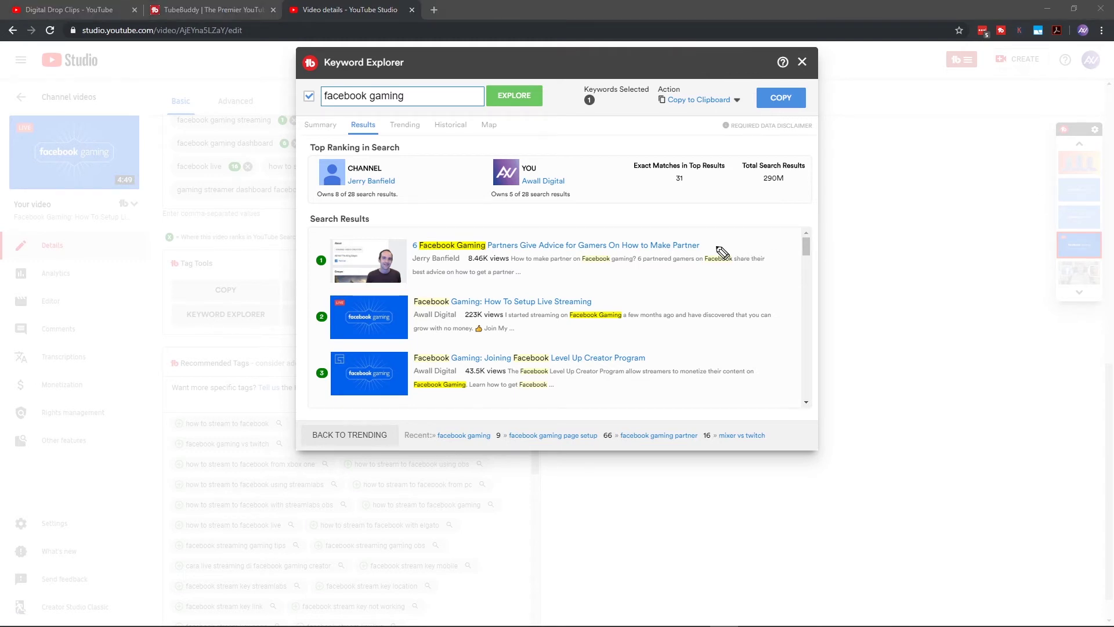
# Annotate the top-ranked search result's rank, title and thumbnail, then clear the marks
pyautogui.moveTo(713, 246); pyautogui.dragTo(750, 245)
pyautogui.moveTo(304, 237)
pyautogui.mouseDown()
pyautogui.moveTo(306, 282)
pyautogui.moveTo(331, 264)
pyautogui.mouseUp()
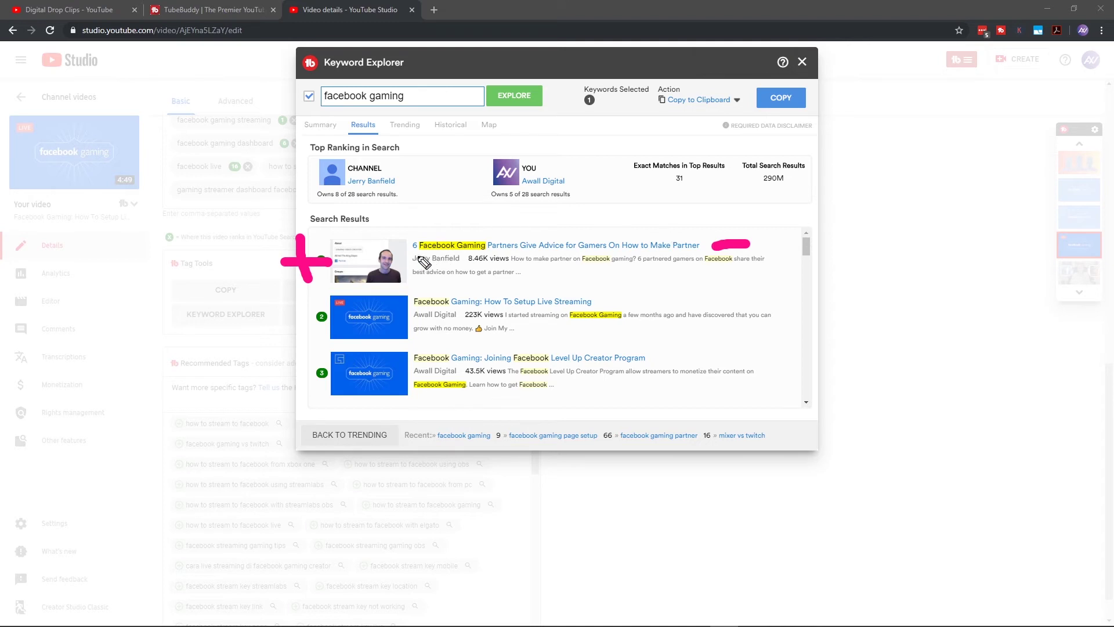
pyautogui.moveTo(415, 259); pyautogui.dragTo(733, 261)
pyautogui.moveTo(330, 281)
pyautogui.mouseDown()
pyautogui.moveTo(441, 244)
pyautogui.moveTo(330, 282)
pyautogui.mouseUp()
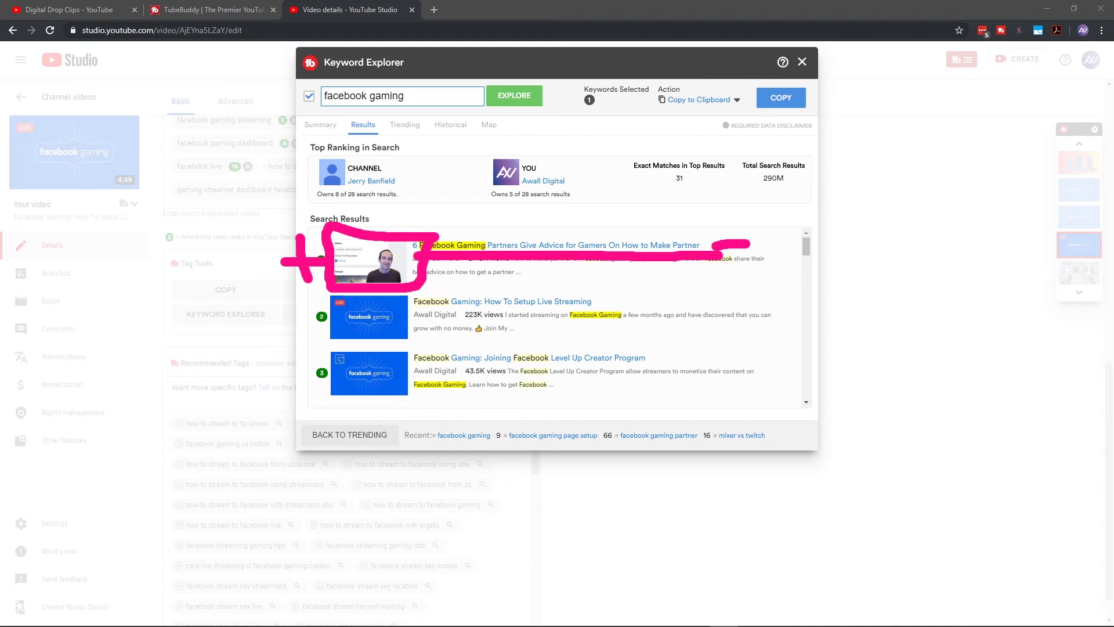
pyautogui.press('Escape')
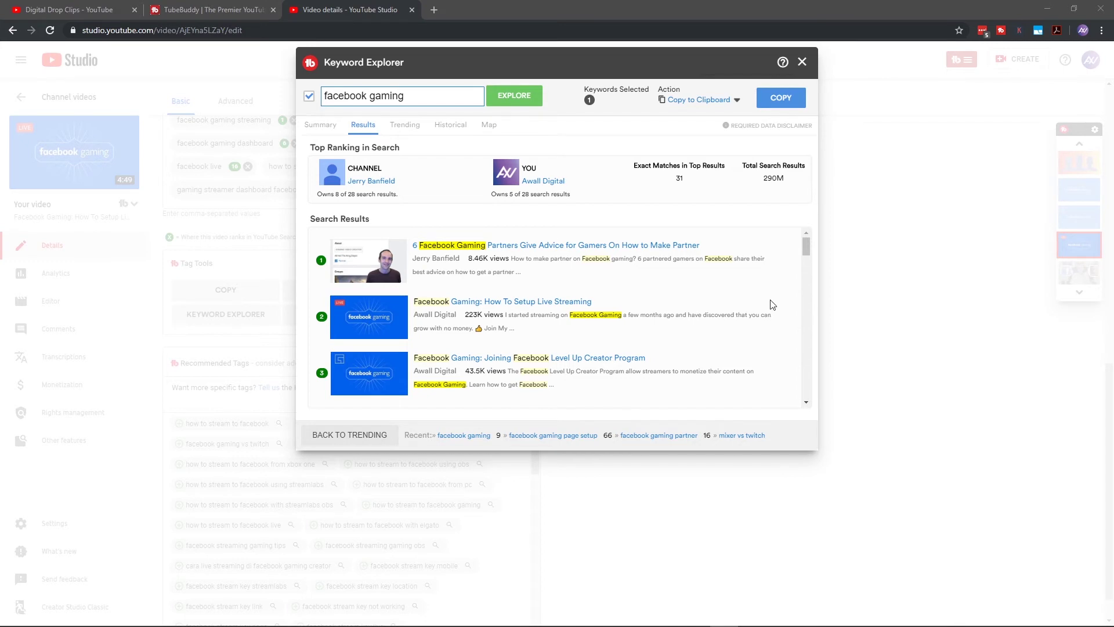
pyautogui.scroll(-2, 772, 305)
pyautogui.scroll(-2, 771, 306)
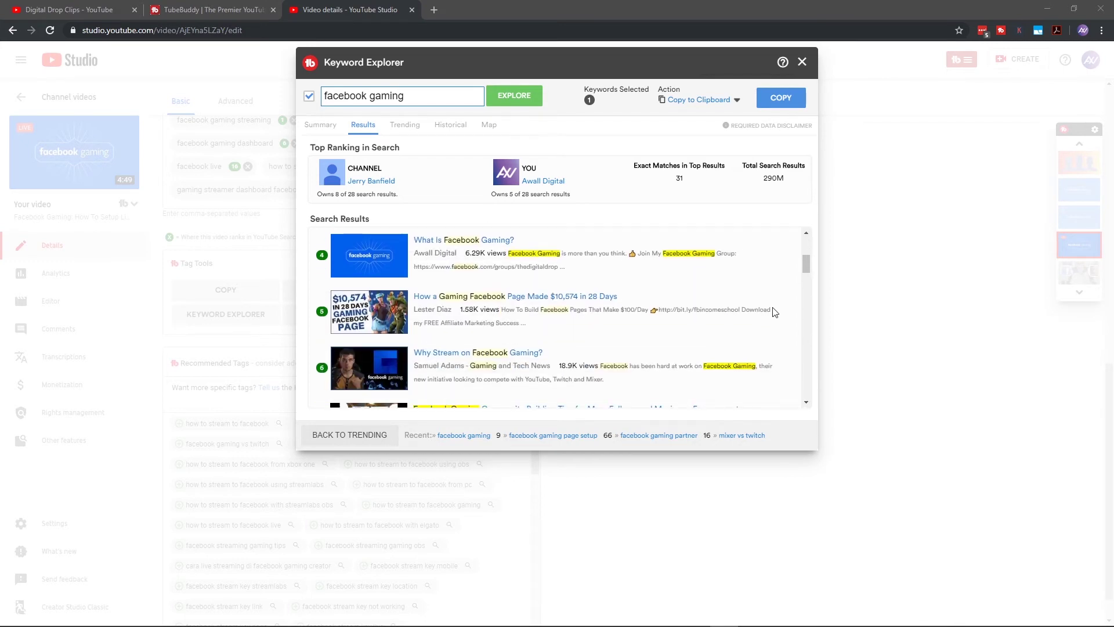
pyautogui.scroll(1, 770, 325)
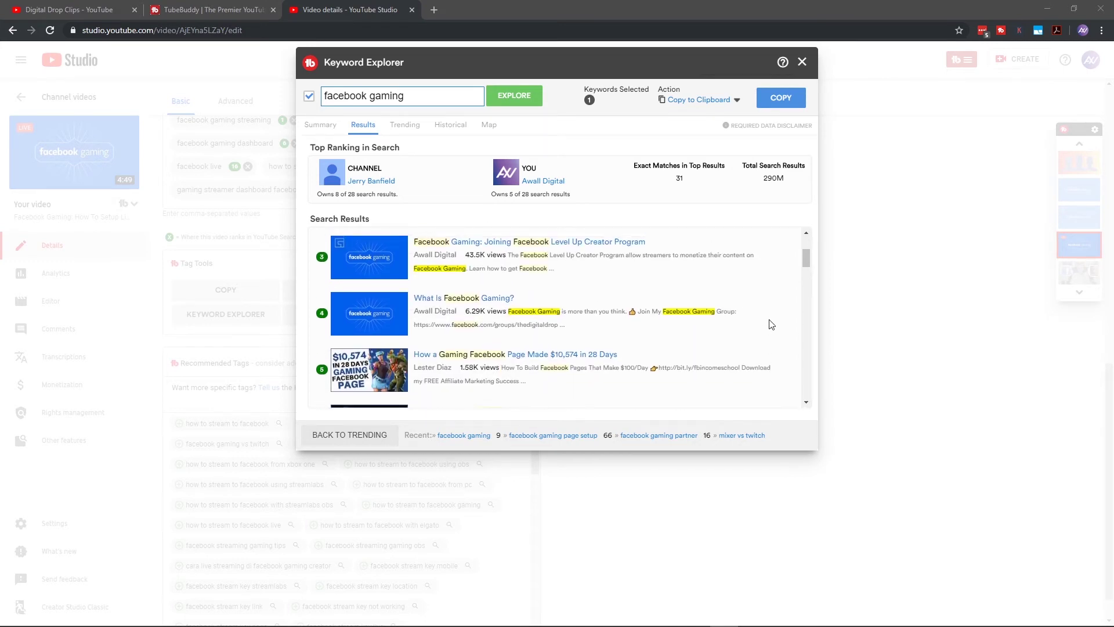
pyautogui.scroll(1, 771, 324)
pyautogui.scroll(1, 769, 323)
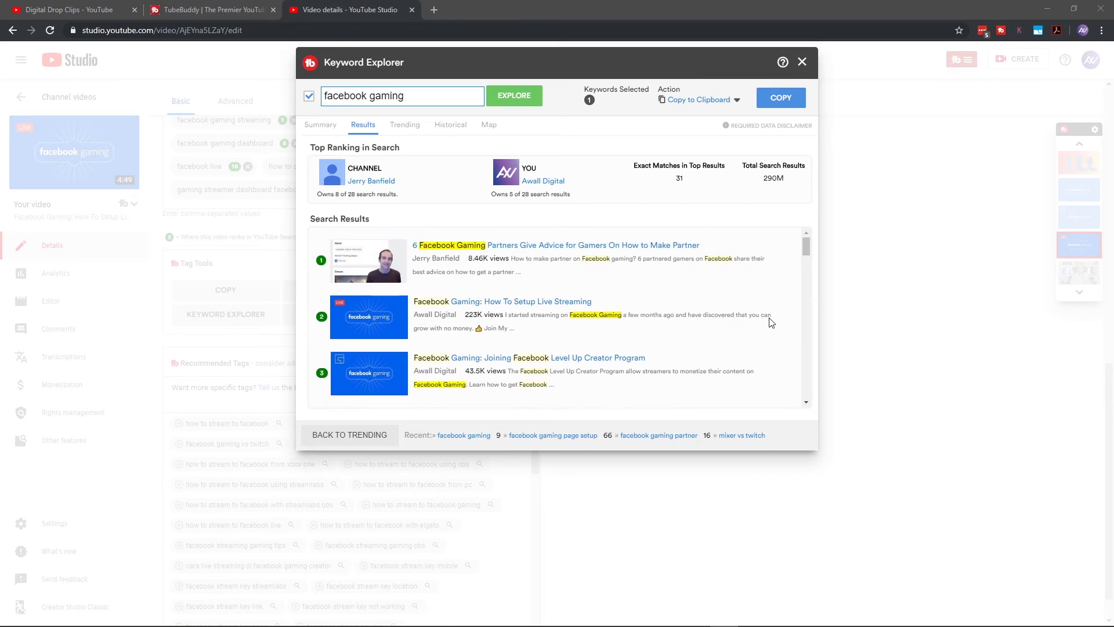
pyautogui.scroll(-2, 771, 318)
pyautogui.scroll(-2, 771, 318)
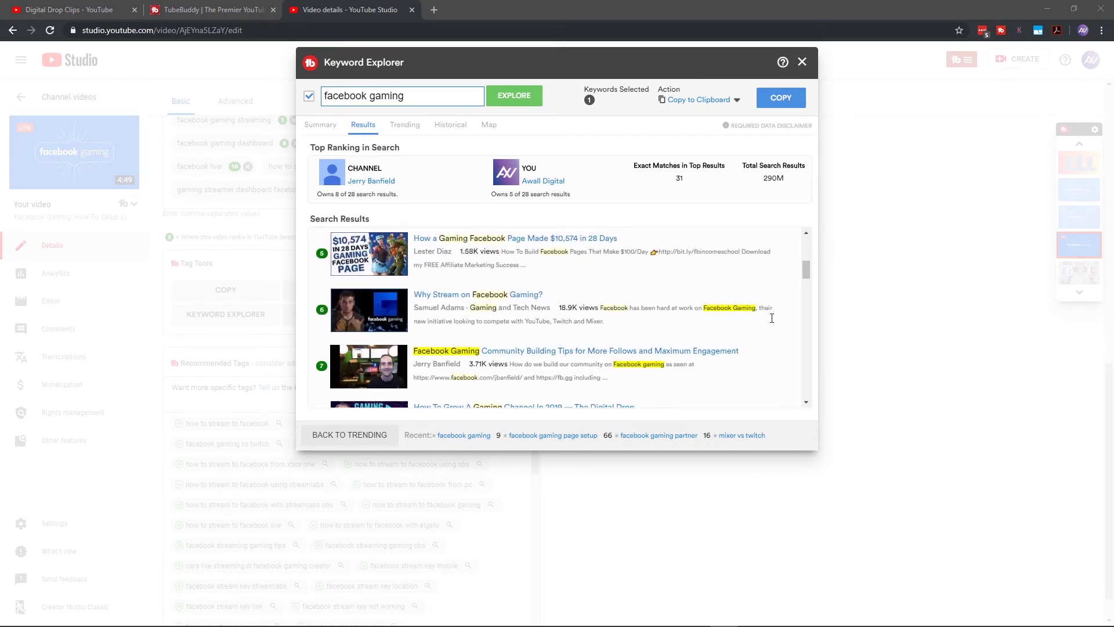
pyautogui.scroll(-2, 771, 318)
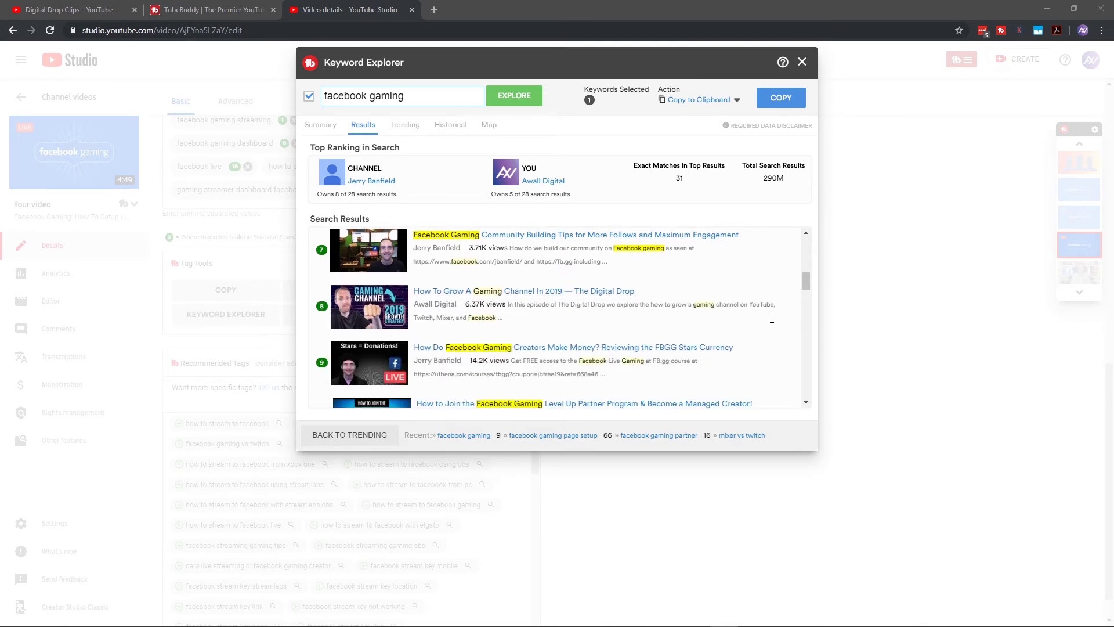
pyautogui.scroll(1, 770, 326)
pyautogui.scroll(3, 771, 327)
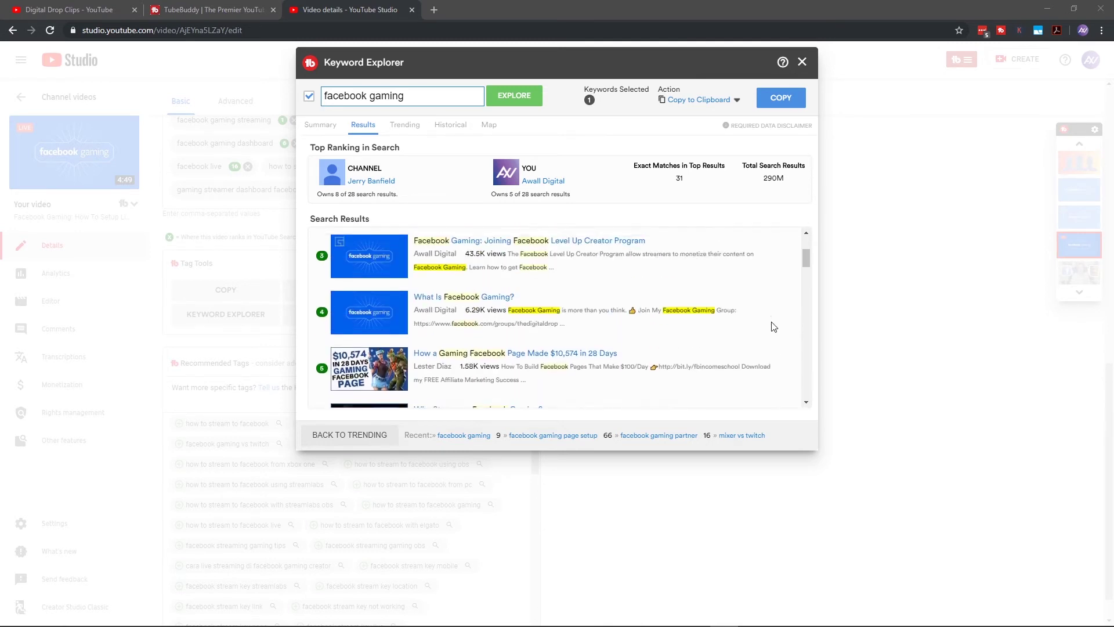
pyautogui.scroll(1, 770, 326)
pyautogui.scroll(1, 771, 327)
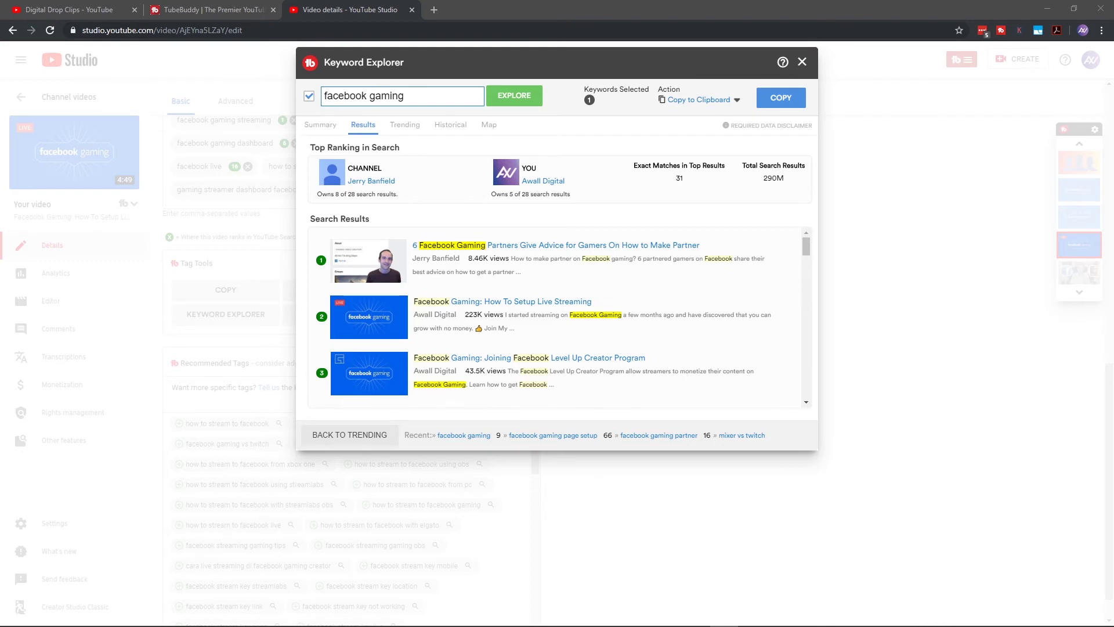
# Mark the Trending, Historical and Map views for attention, then clear the marks
pyautogui.moveTo(389, 134); pyautogui.dragTo(467, 136)
pyautogui.moveTo(482, 134); pyautogui.dragTo(508, 134)
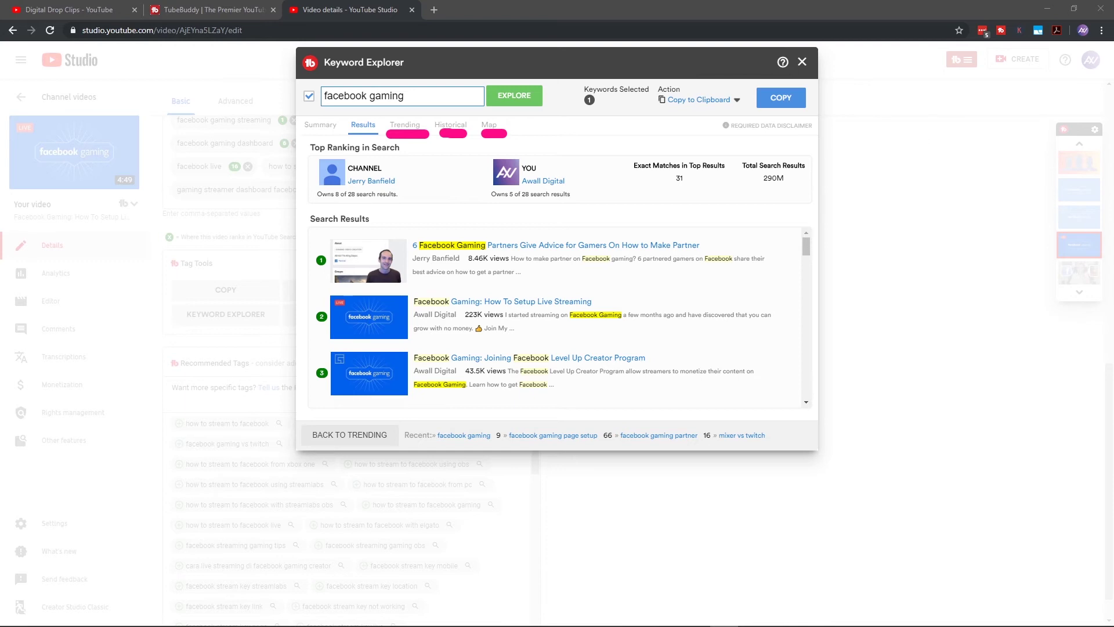
pyautogui.press('Escape')
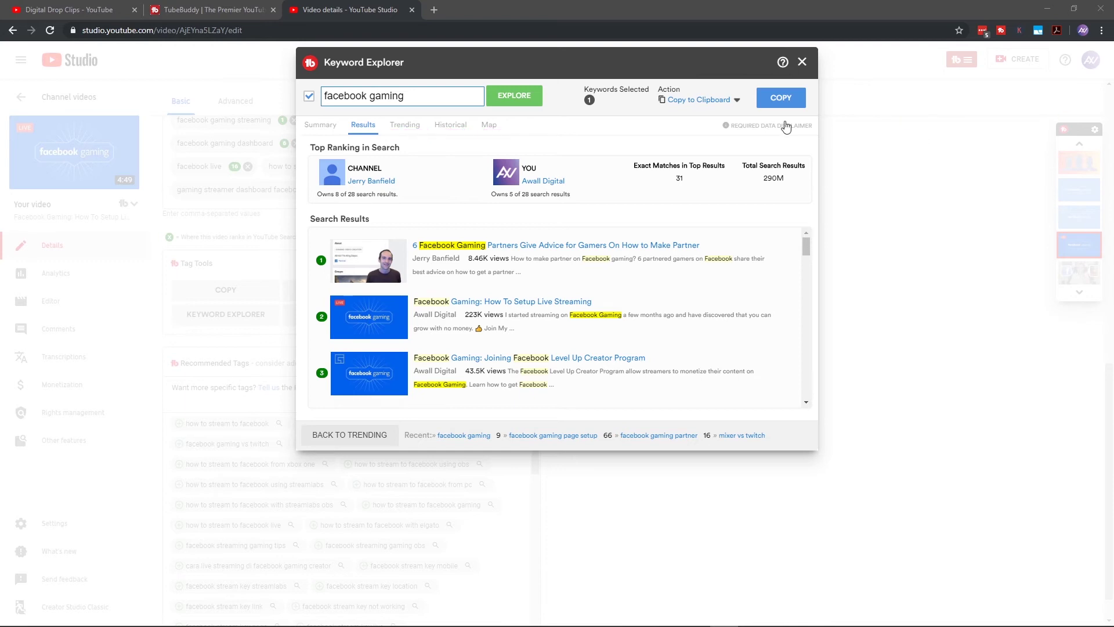
# Highlight rising and top related queries such as daftar facebook gaming and dynamo gaming, then clear the marks
pyautogui.click(407, 124)
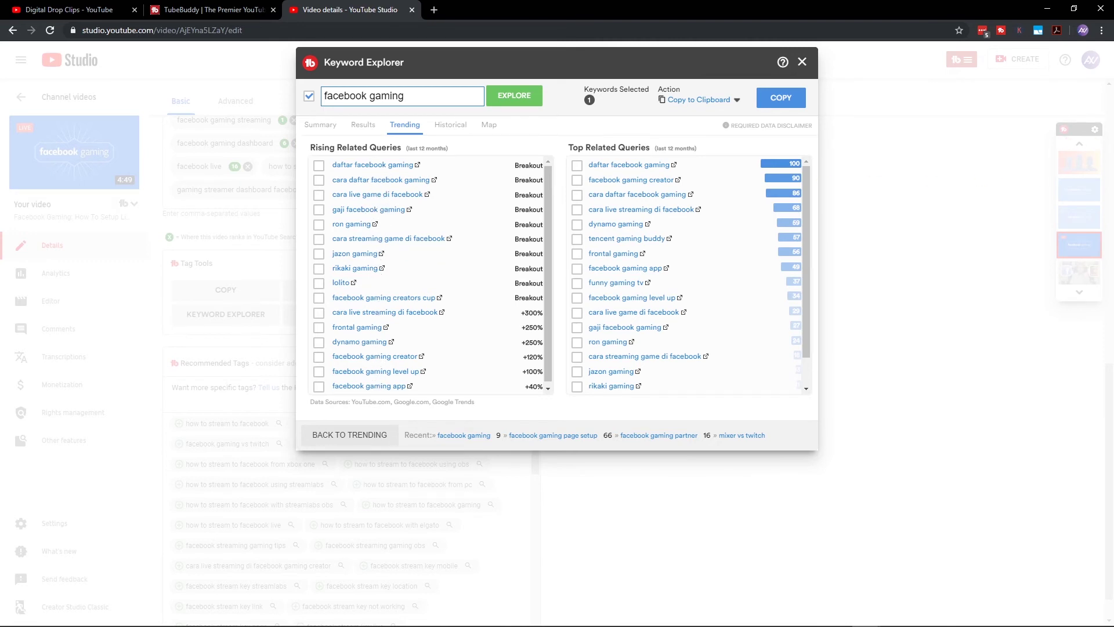
pyautogui.moveTo(442, 162)
pyautogui.mouseDown()
pyautogui.moveTo(460, 164)
pyautogui.moveTo(468, 182)
pyautogui.moveTo(418, 226)
pyautogui.mouseUp()
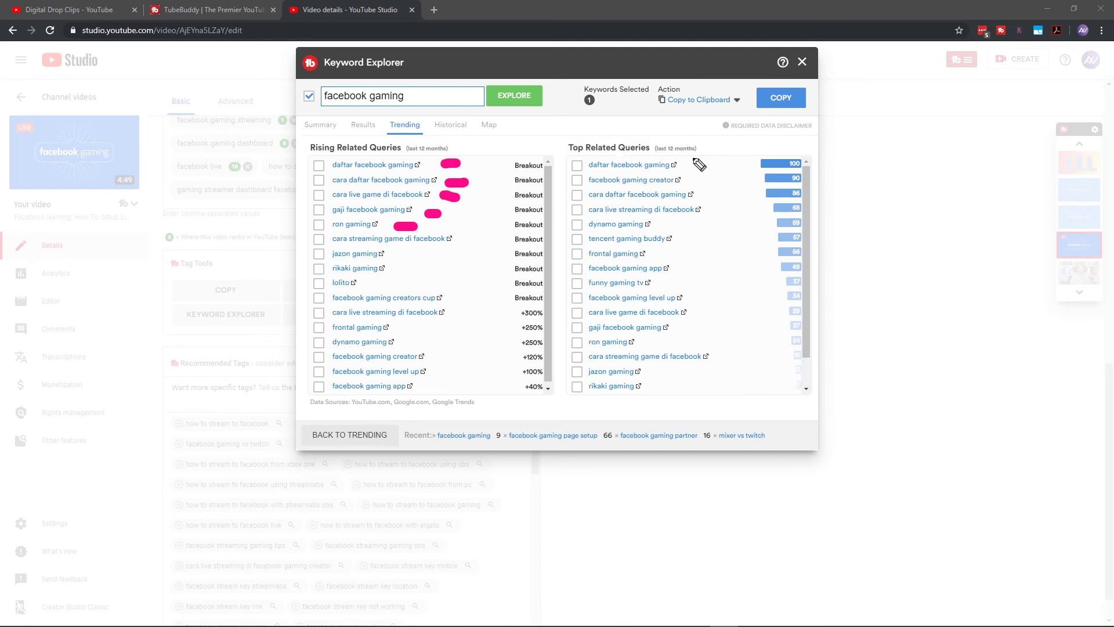
pyautogui.moveTo(689, 164)
pyautogui.mouseDown()
pyautogui.moveTo(709, 165)
pyautogui.moveTo(728, 200)
pyautogui.mouseUp()
pyautogui.click(716, 216)
pyautogui.moveTo(655, 225)
pyautogui.mouseDown()
pyautogui.moveTo(701, 226)
pyautogui.moveTo(719, 239)
pyautogui.moveTo(687, 252)
pyautogui.moveTo(695, 269)
pyautogui.mouseUp()
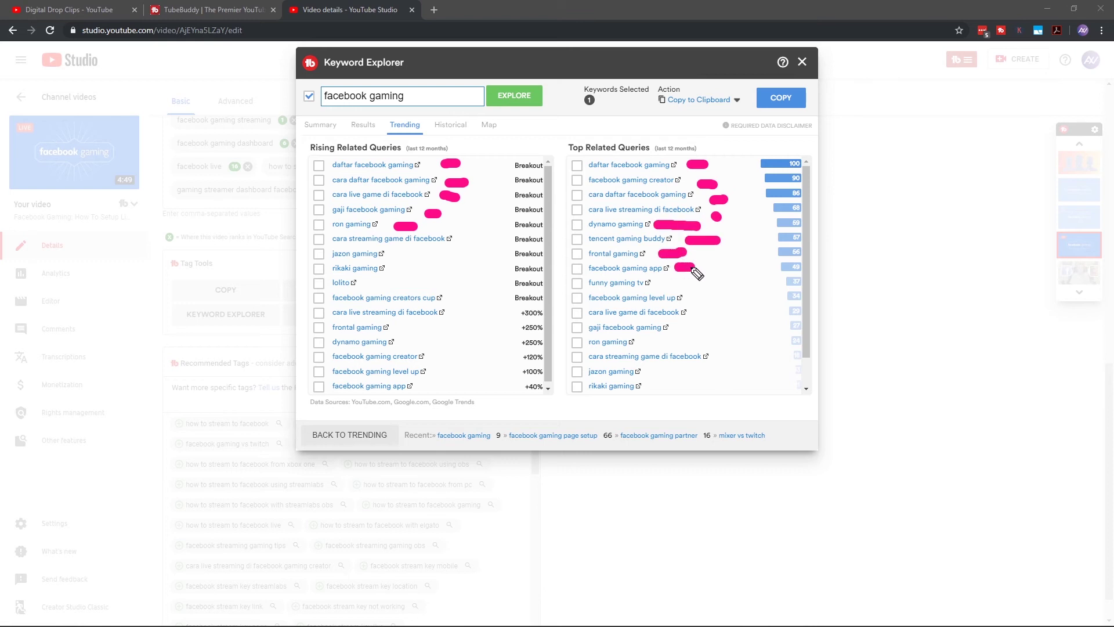
pyautogui.press('Escape')
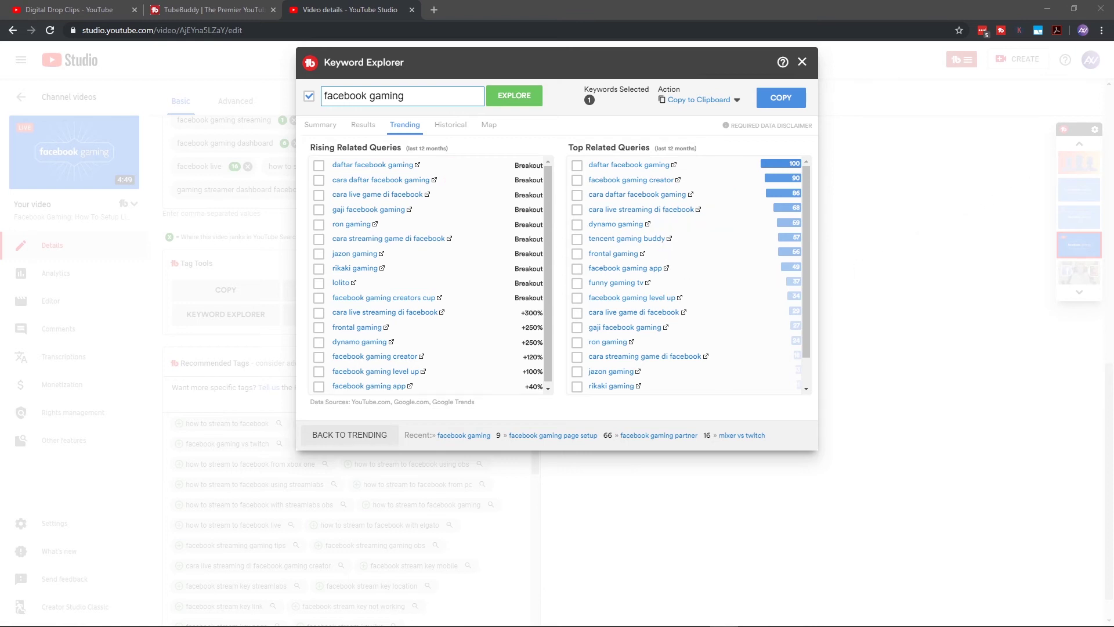
# Show the interest-over-time history chart for facebook gaming
pyautogui.click(454, 129)
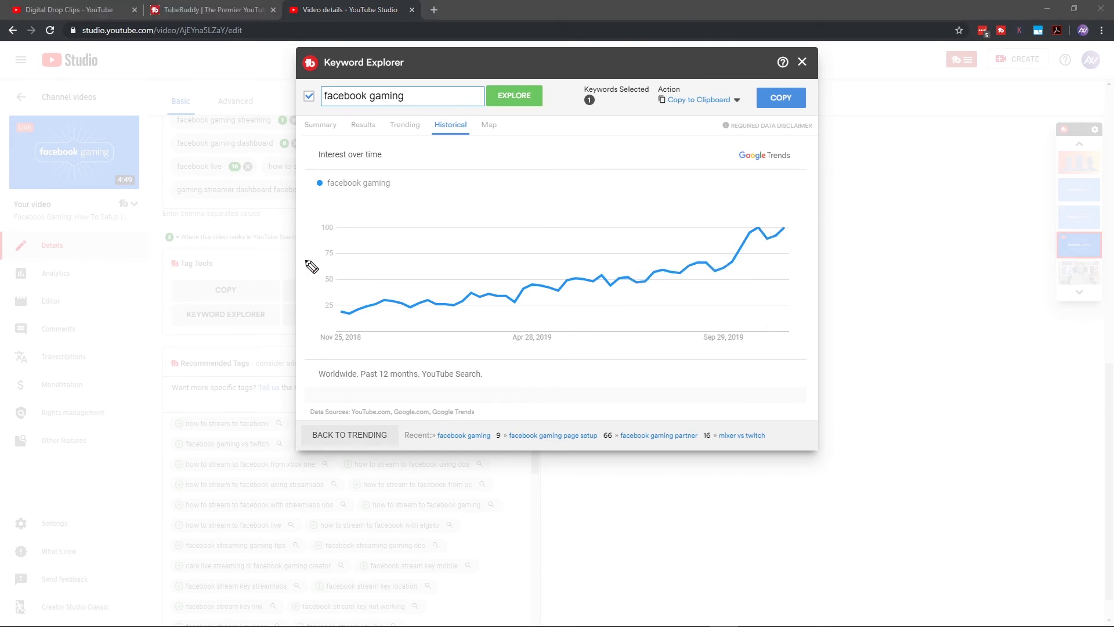
# Trace the interest-over-time trend line, clear it, and show interest by region on the map
pyautogui.moveTo(343, 251)
pyautogui.mouseDown()
pyautogui.moveTo(490, 187)
pyautogui.moveTo(538, 246)
pyautogui.moveTo(548, 288)
pyautogui.moveTo(751, 299)
pyautogui.mouseUp()
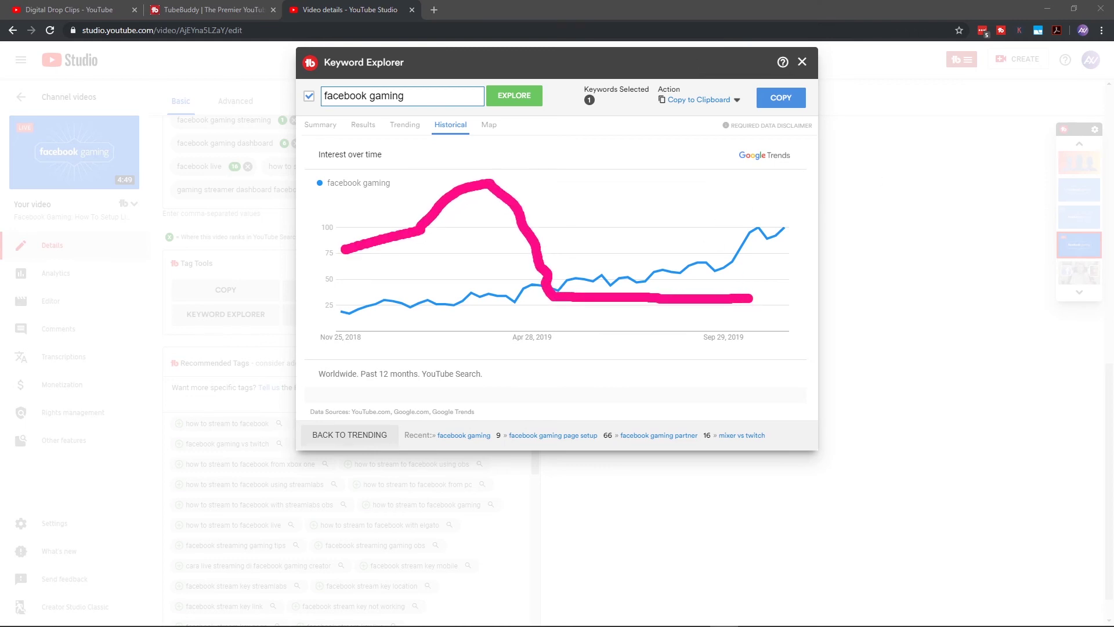
pyautogui.press('e')
pyautogui.moveTo(353, 271)
pyautogui.mouseDown()
pyautogui.moveTo(561, 251)
pyautogui.moveTo(766, 191)
pyautogui.moveTo(755, 231)
pyautogui.mouseUp()
pyautogui.press('e')
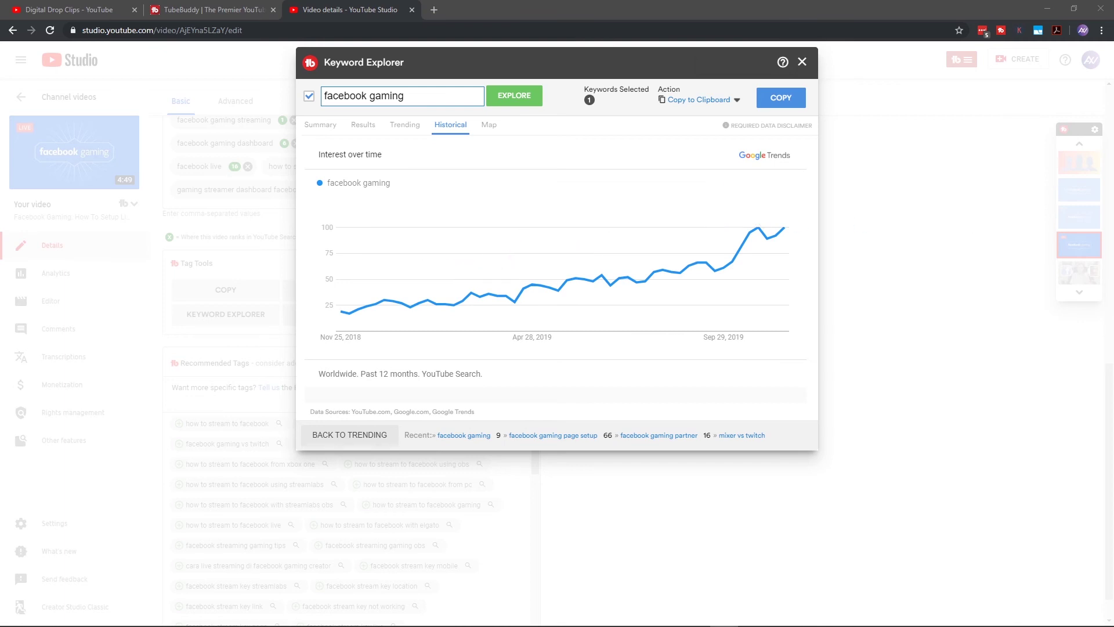
pyautogui.click(493, 124)
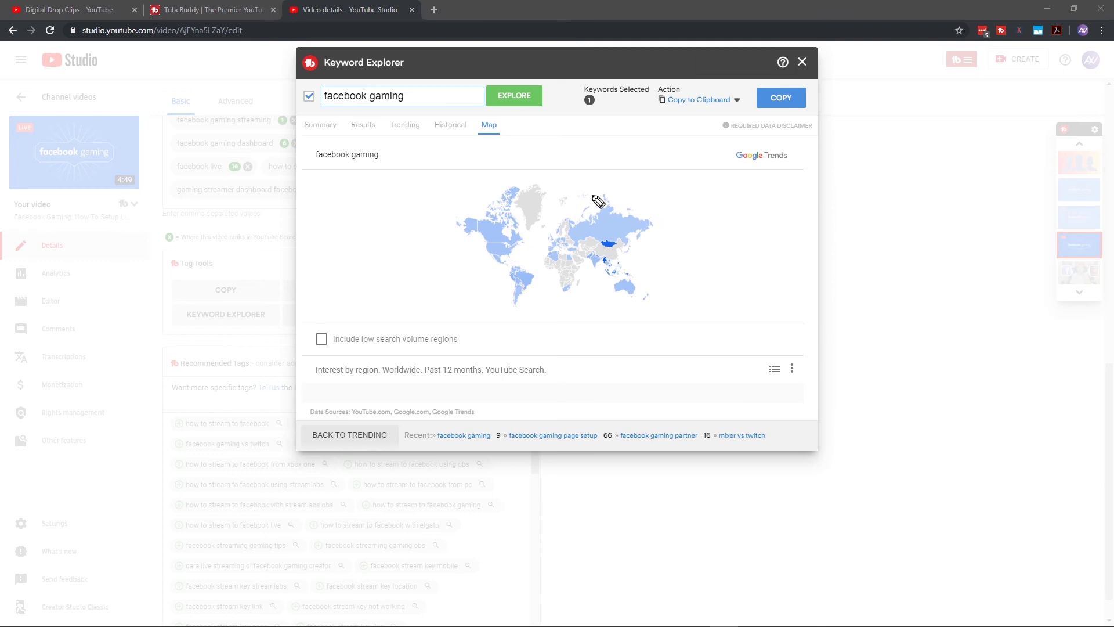
pyautogui.moveTo(538, 287); pyautogui.dragTo(549, 297)
pyautogui.click(502, 252)
pyautogui.click(558, 242)
pyautogui.moveTo(551, 186)
pyautogui.mouseDown()
pyautogui.moveTo(555, 231)
pyautogui.moveTo(569, 210)
pyautogui.mouseUp()
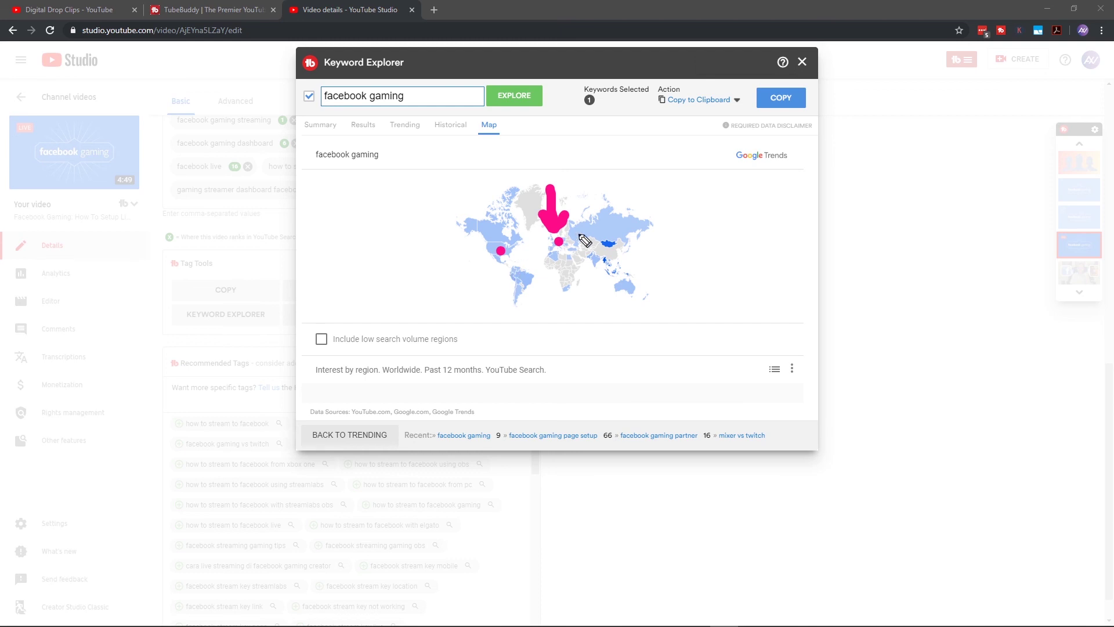
pyautogui.click(608, 245)
pyautogui.moveTo(602, 192); pyautogui.dragTo(596, 222)
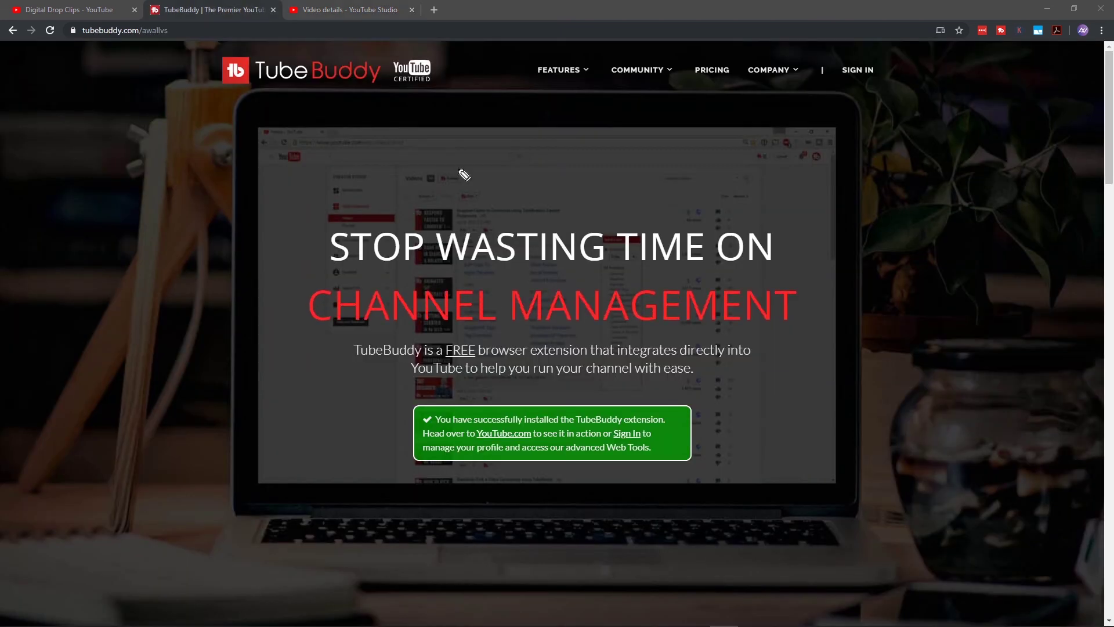
# Underline the TubeBuddy web address and draw an arrow pointing up at it
pyautogui.moveTo(62, 47); pyautogui.dragTo(196, 47)
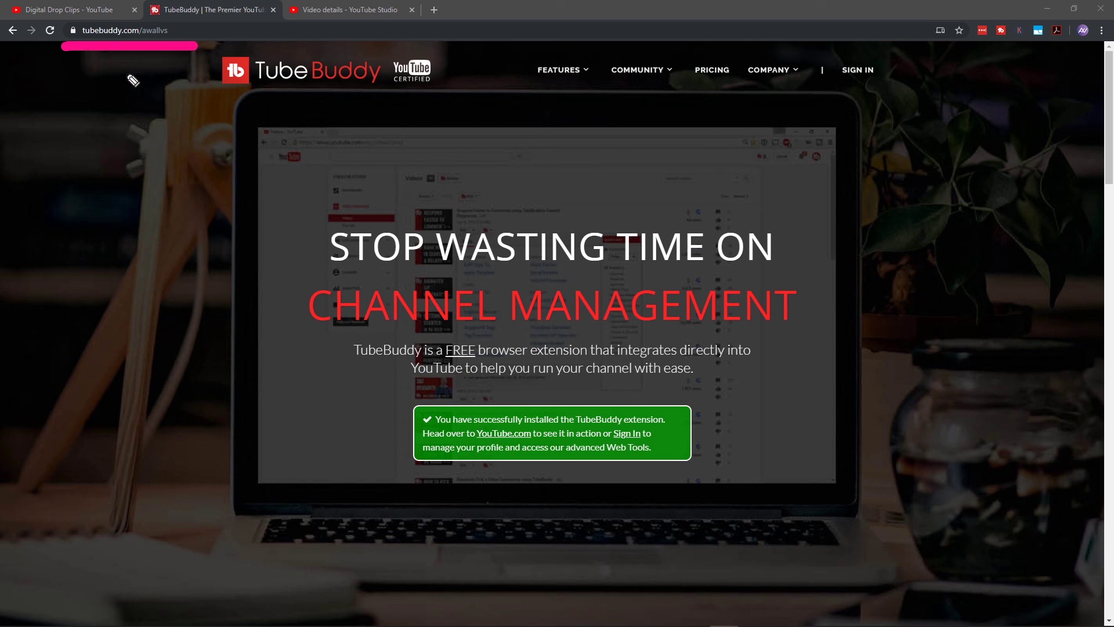
pyautogui.moveTo(131, 74); pyautogui.dragTo(129, 202)
pyautogui.moveTo(105, 106)
pyautogui.mouseDown()
pyautogui.moveTo(136, 86)
pyautogui.moveTo(163, 96)
pyautogui.mouseUp()
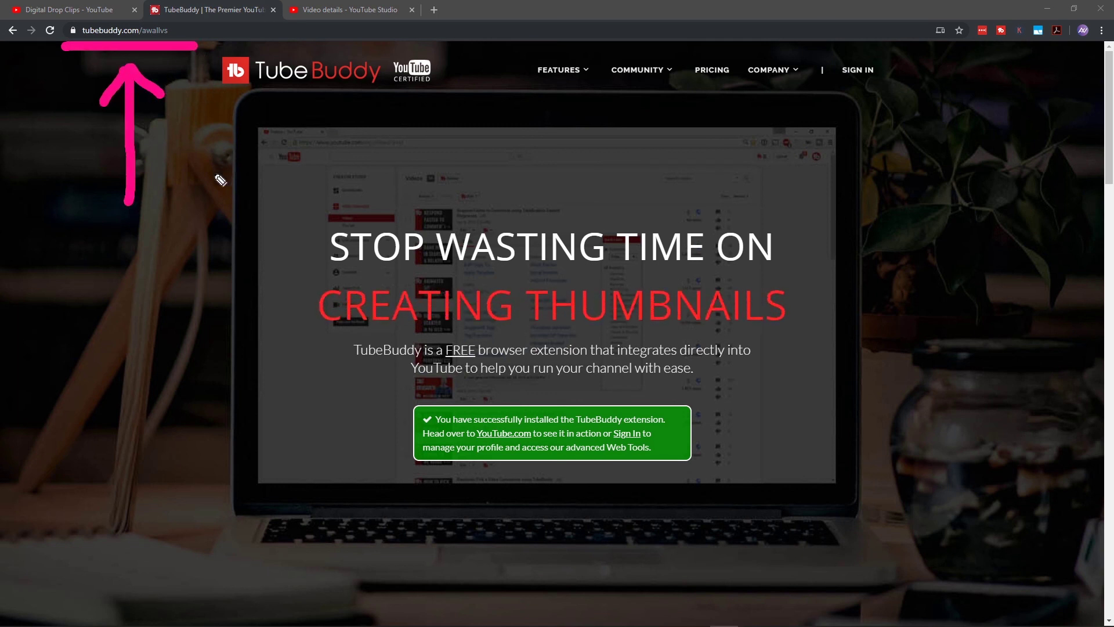
# Add a trailing row of emphasis dots after the web address
pyautogui.click(194, 31)
pyautogui.click(210, 31)
pyautogui.click(229, 29)
pyautogui.click(266, 31)
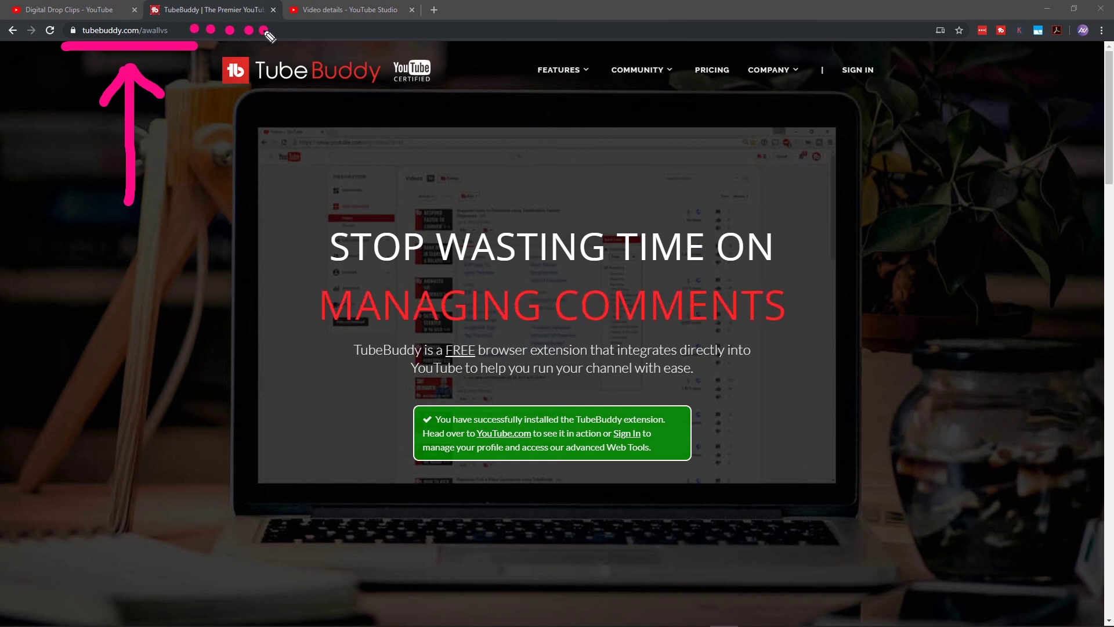
pyautogui.click(304, 31)
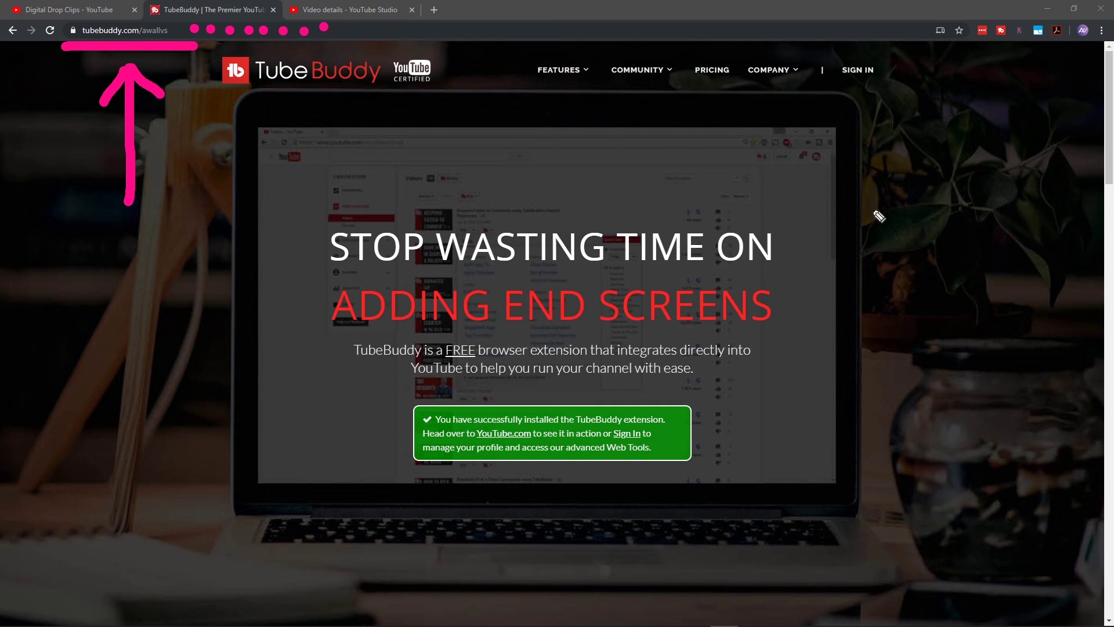